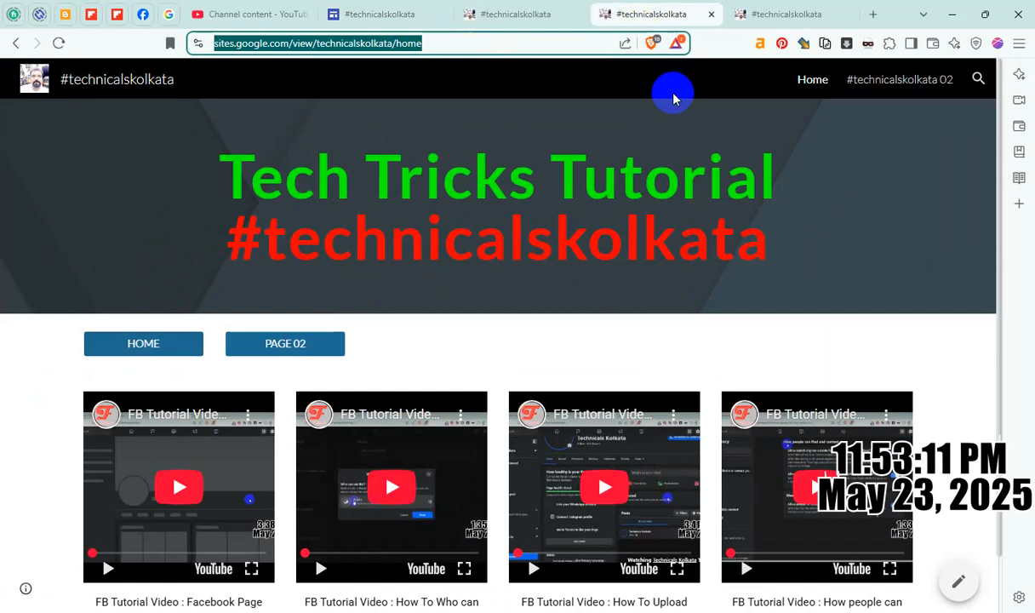
click(382, 10)
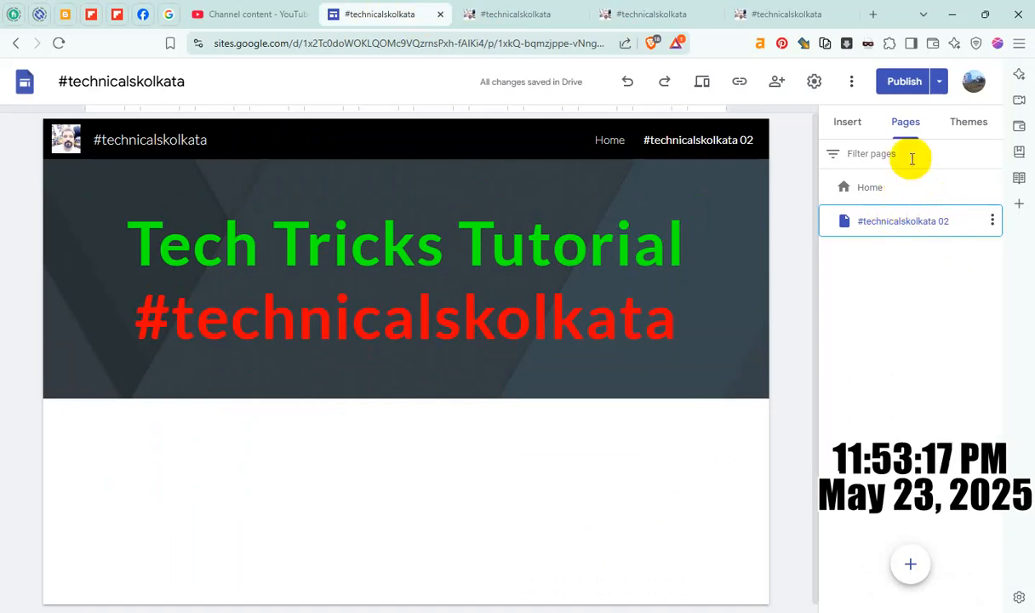
click(845, 125)
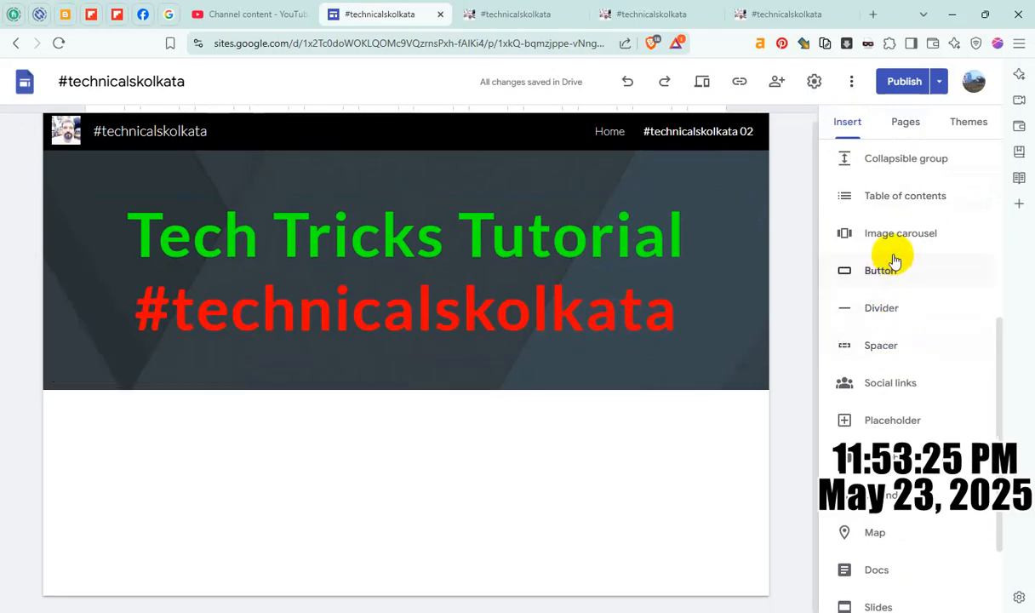
scroll(909, 334, down, 1)
scroll(910, 335, down, 1)
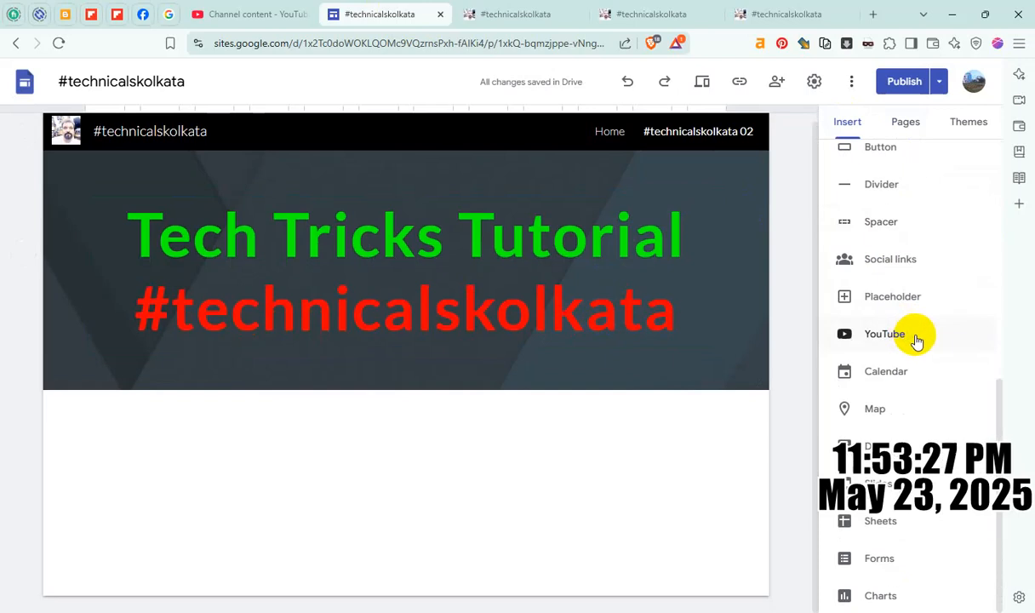
scroll(917, 340, up, 3)
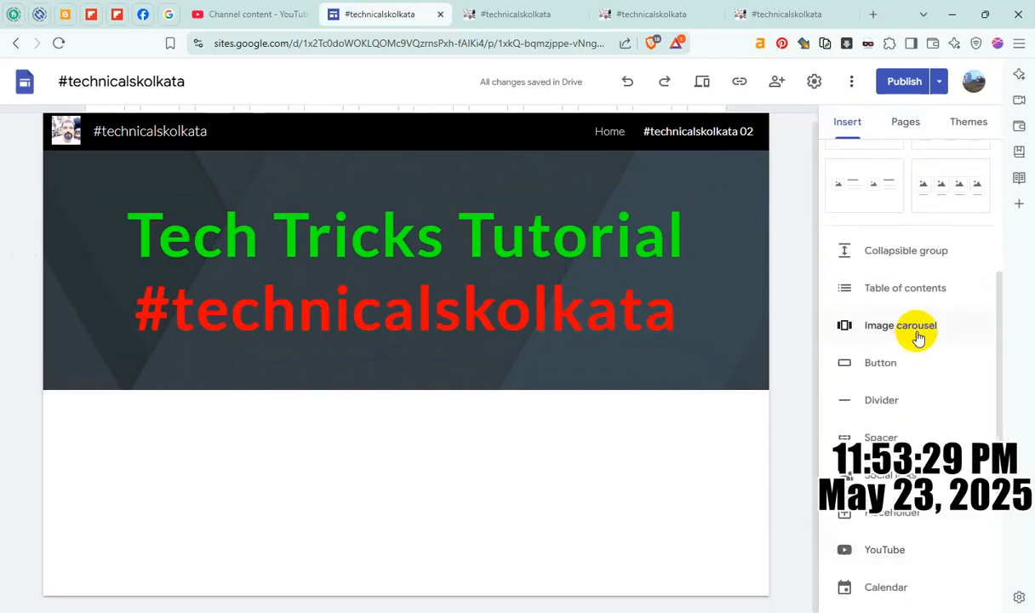
scroll(920, 334, down, 1)
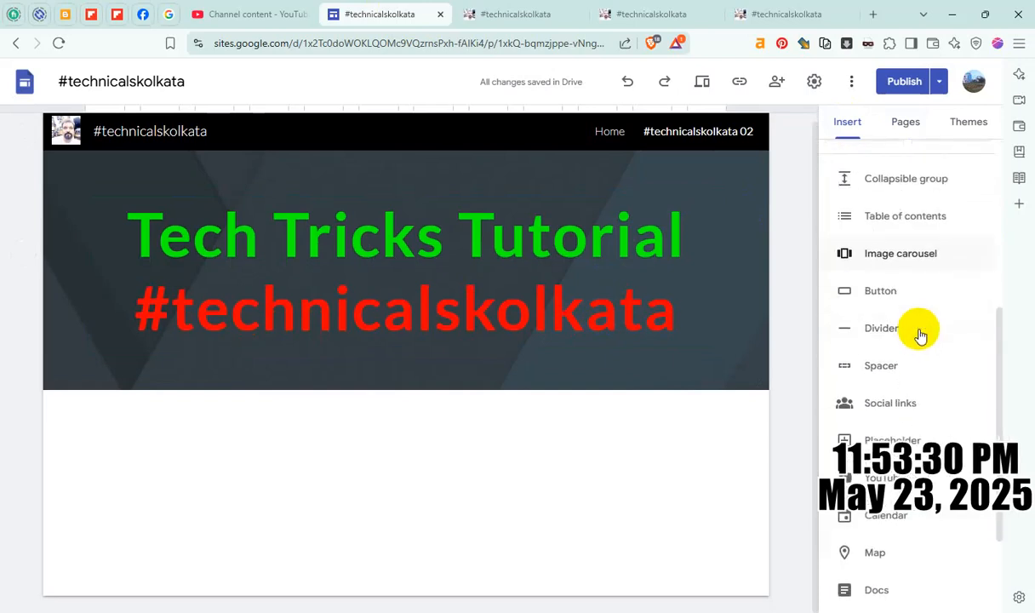
click(869, 288)
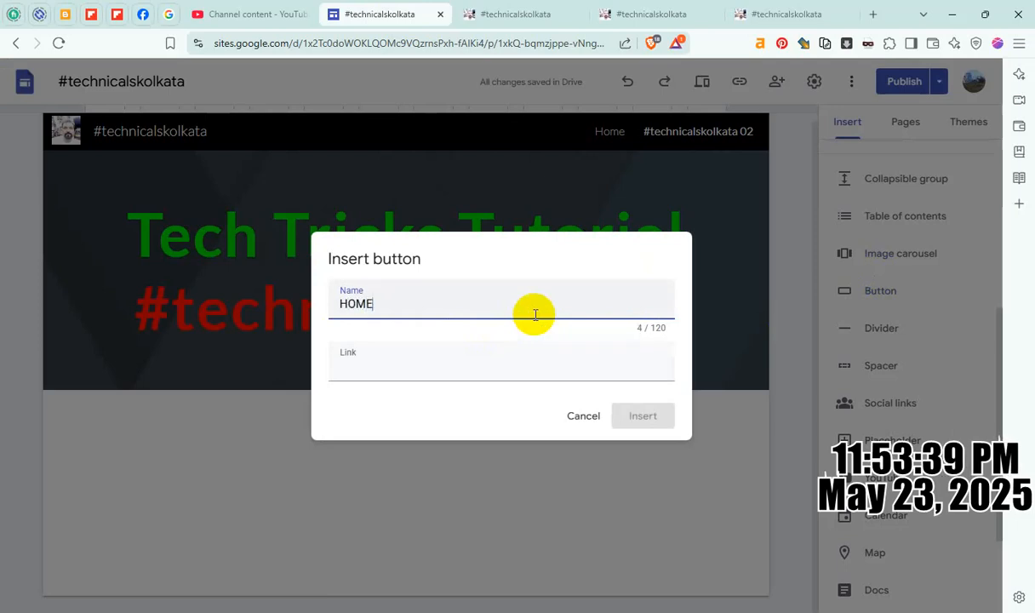
click(456, 366)
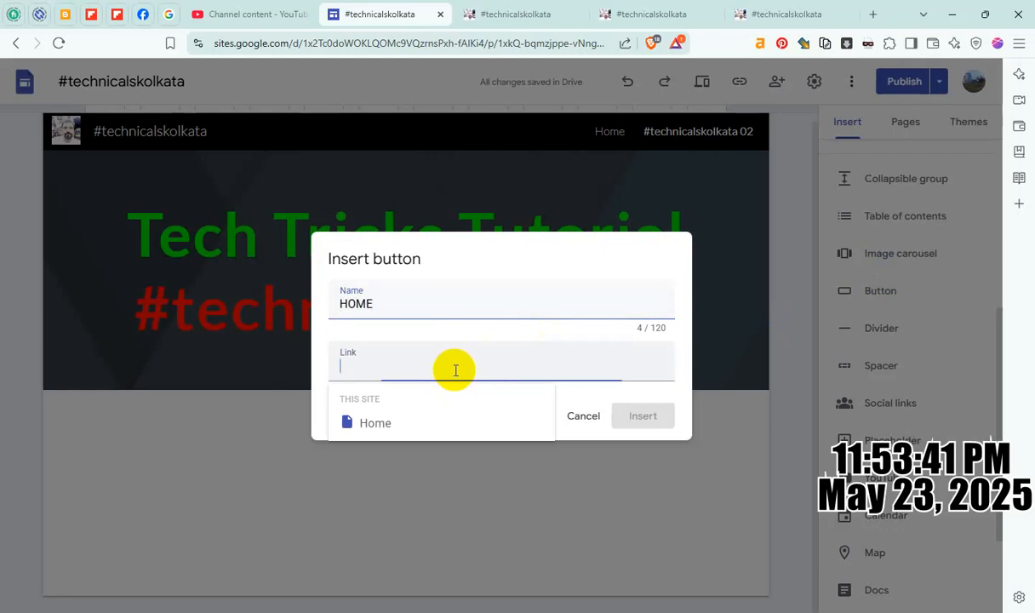
text(https://sites.google.com/view/technicalskolkata/home)
click(651, 416)
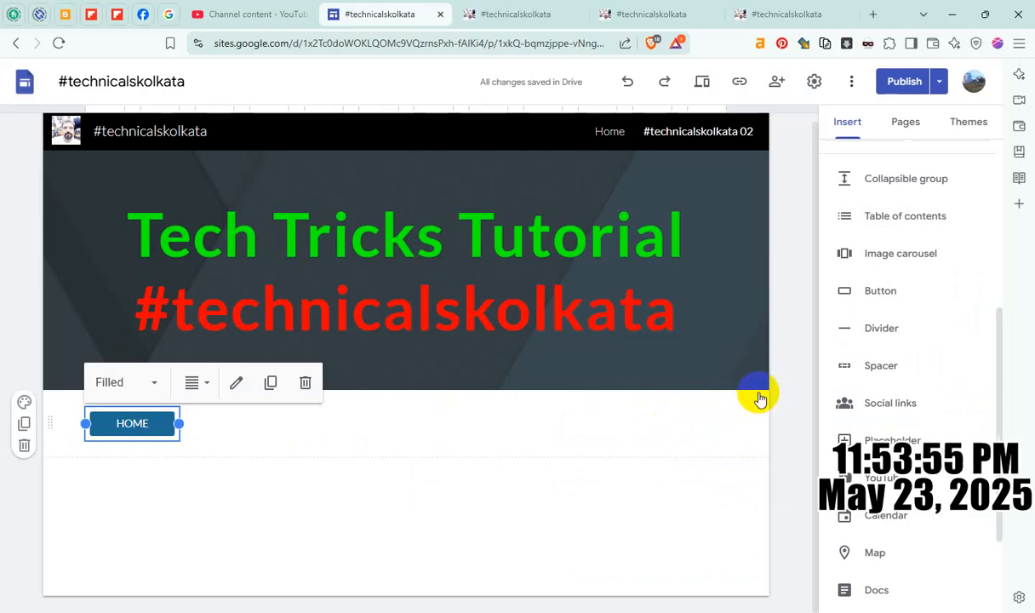
click(886, 291)
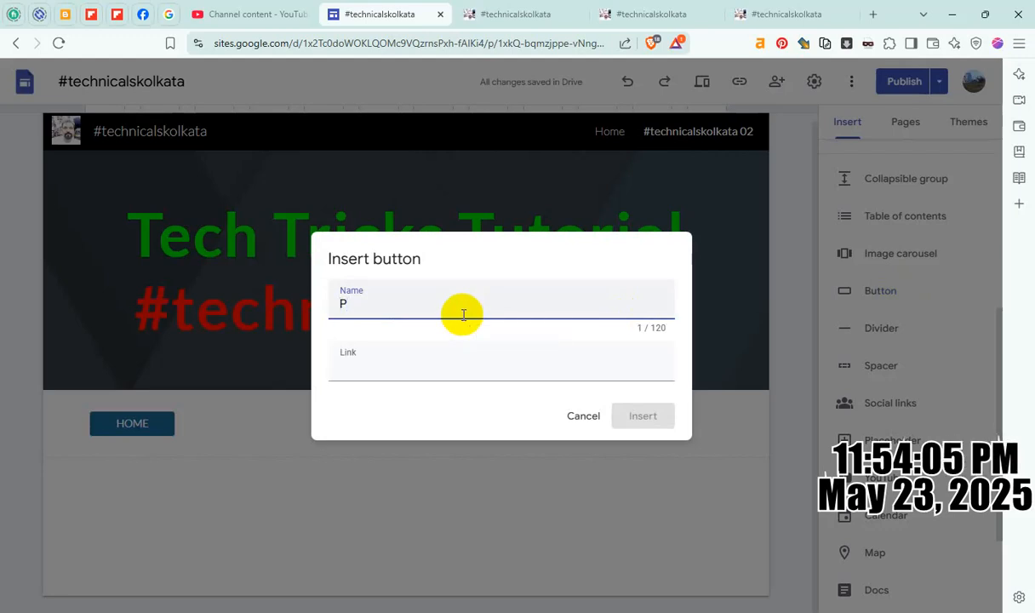
text(01)
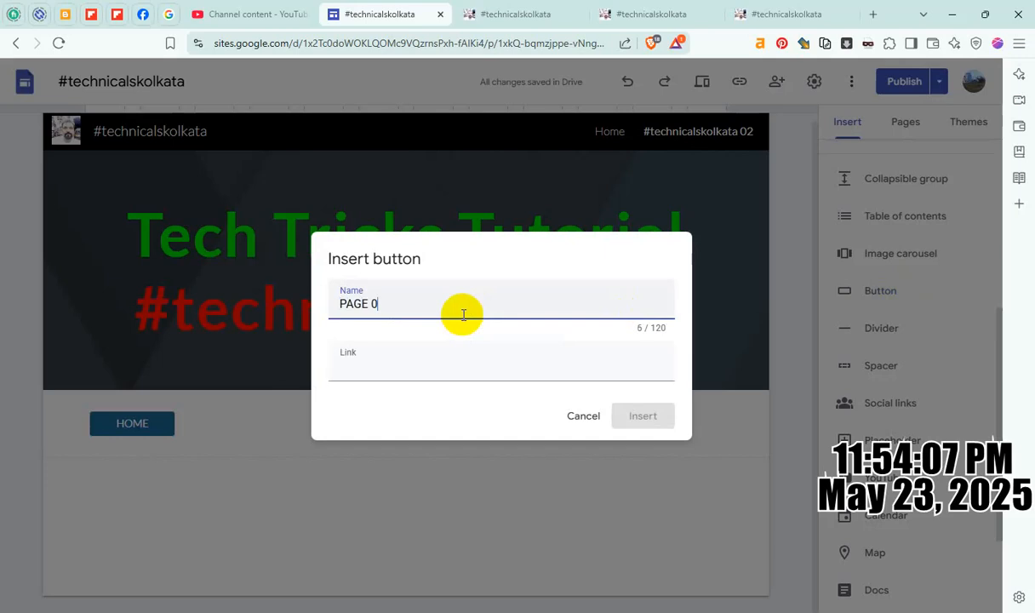
click(408, 368)
text(https://sites.google.com/view/technicalskolkata/home)
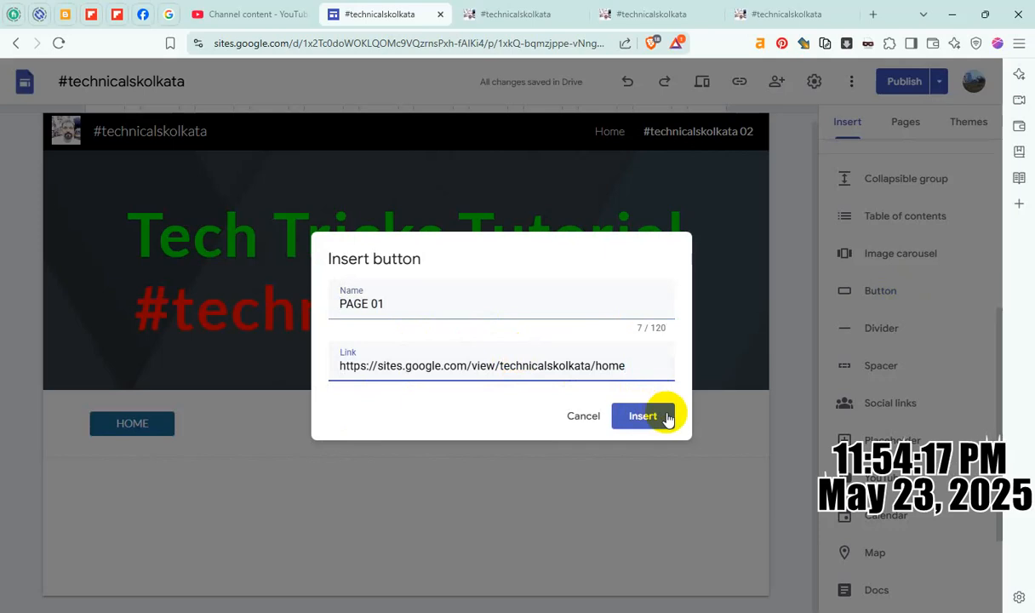
click(643, 415)
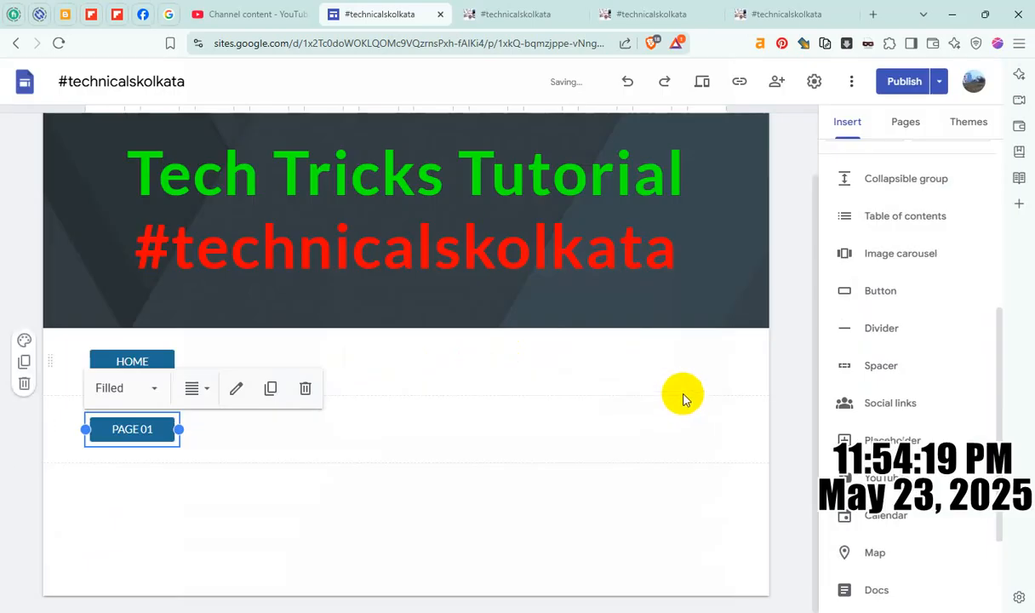
drag(143, 423, 240, 355)
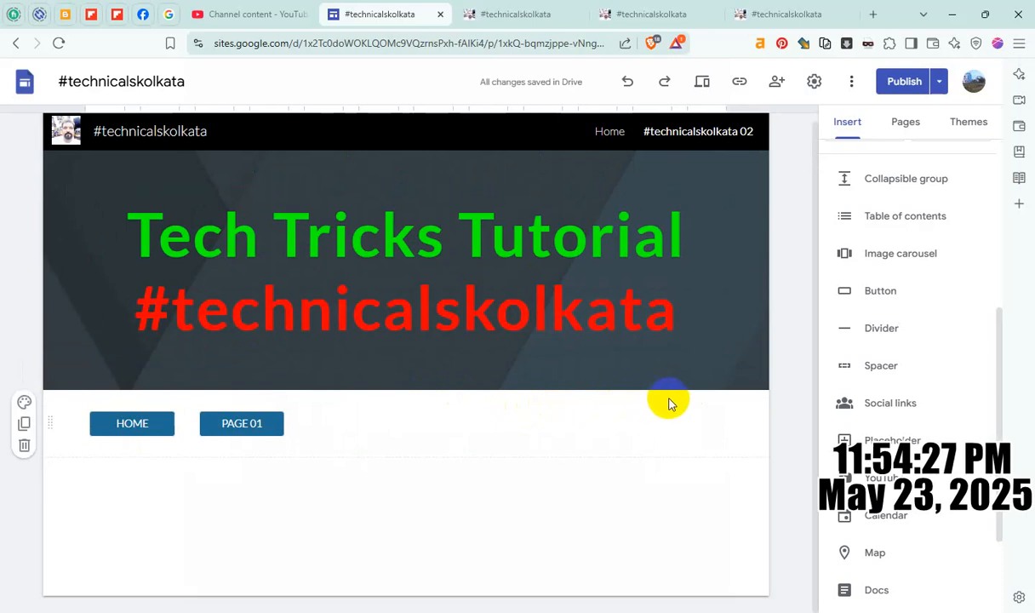
- Begin inserting another button and name it PAGE 02
click(907, 289)
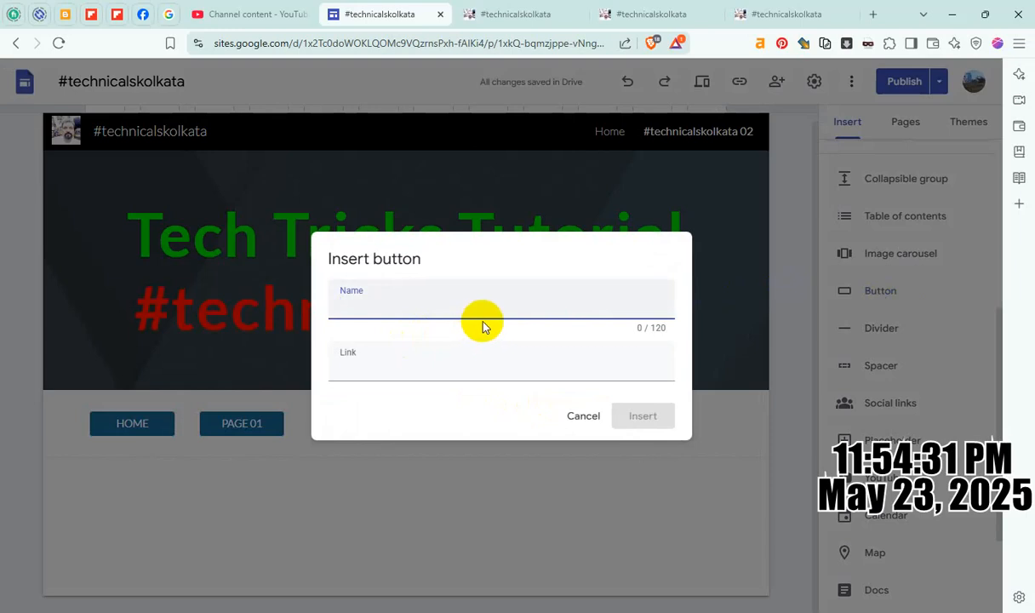
text(https://sites.google.com/view/technicalskolkata/home)
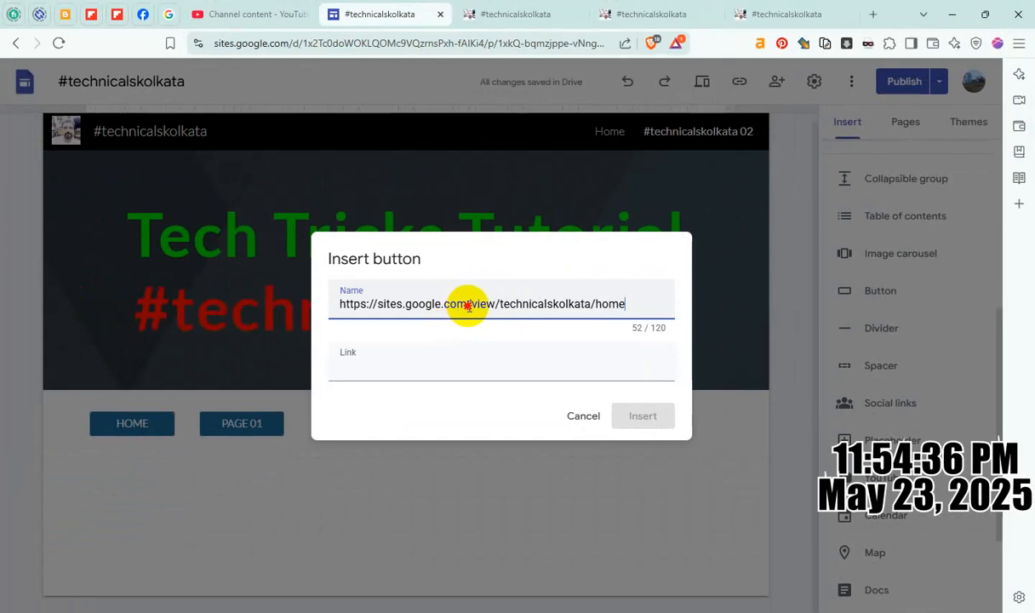
key(ctrl+a)
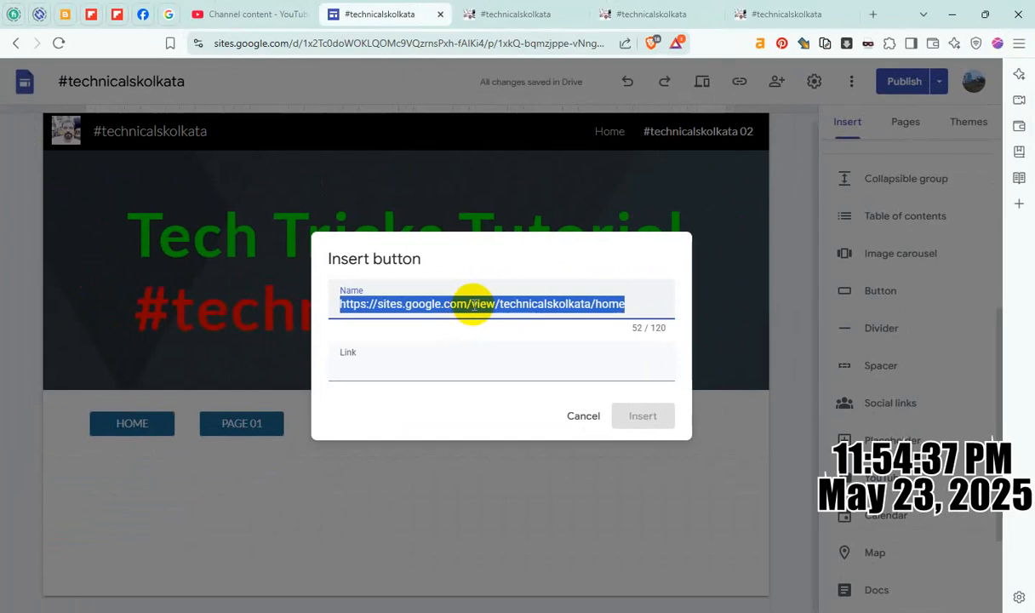
text(PAGE)
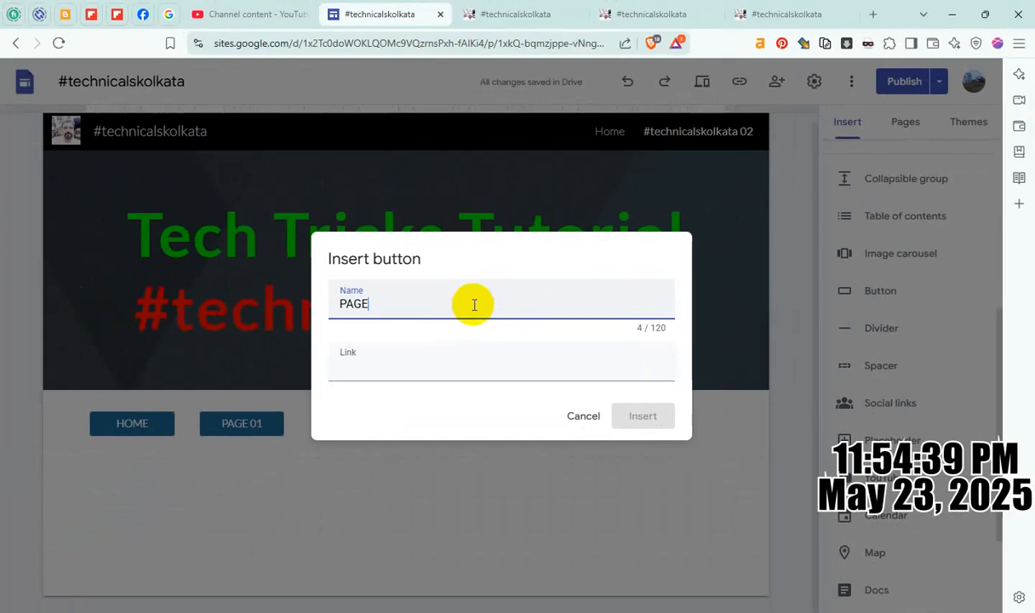
text( 02)
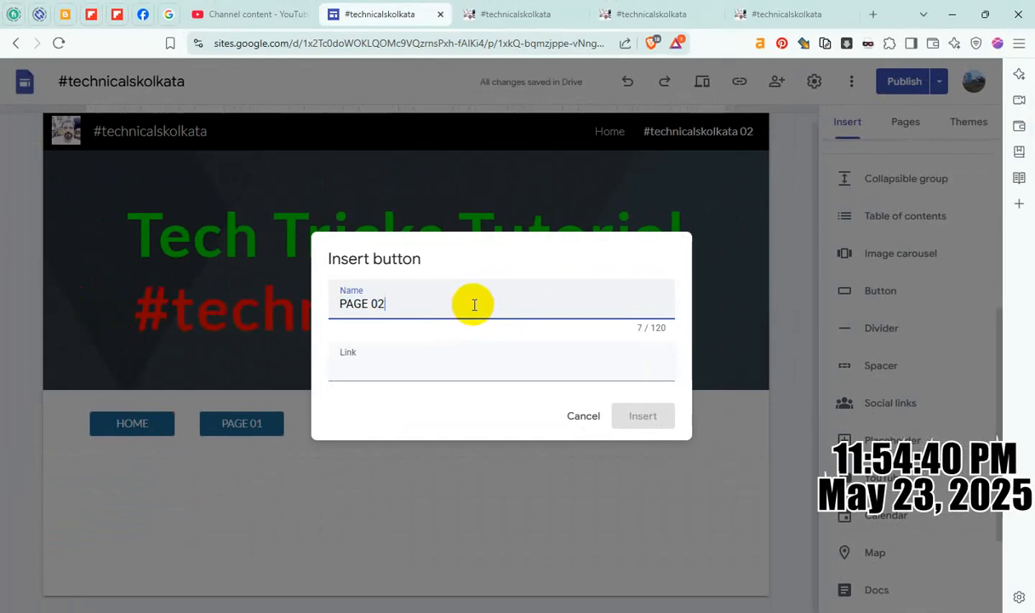
click(398, 364)
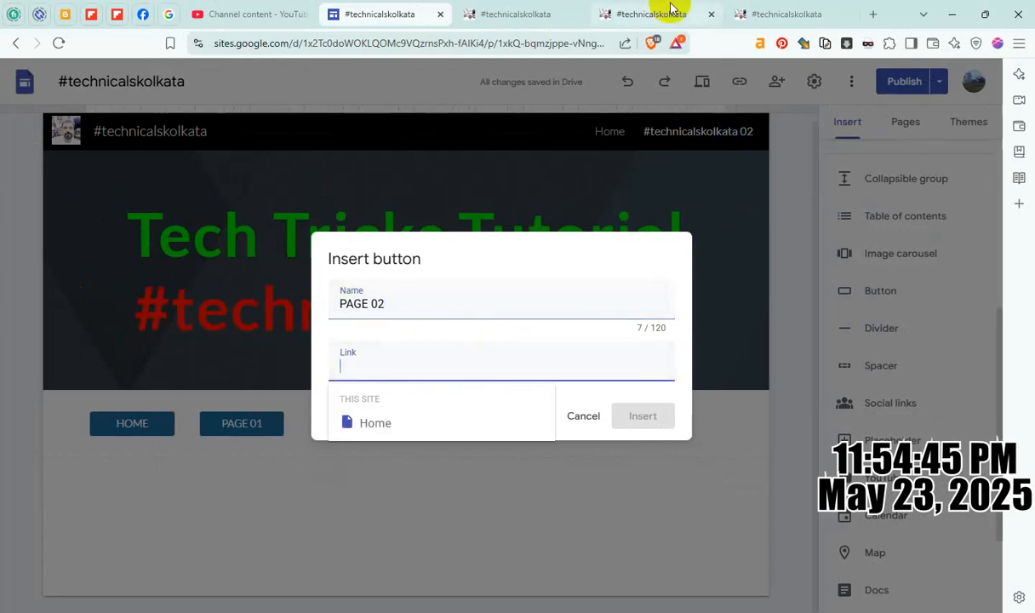
- Open the #technicalskolkata 02 page on the published site and copy its full web address
click(523, 18)
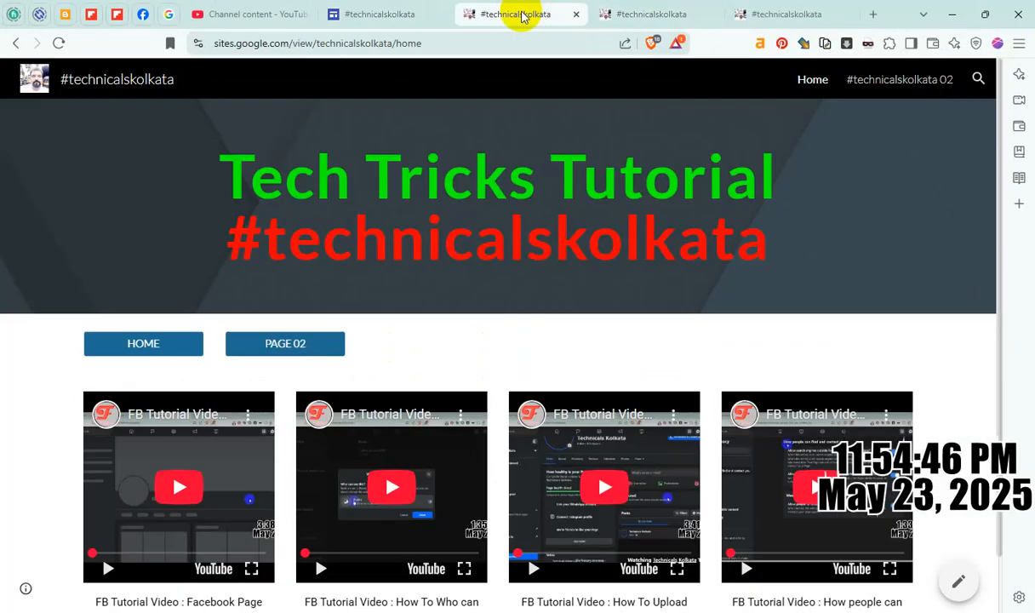
click(617, 14)
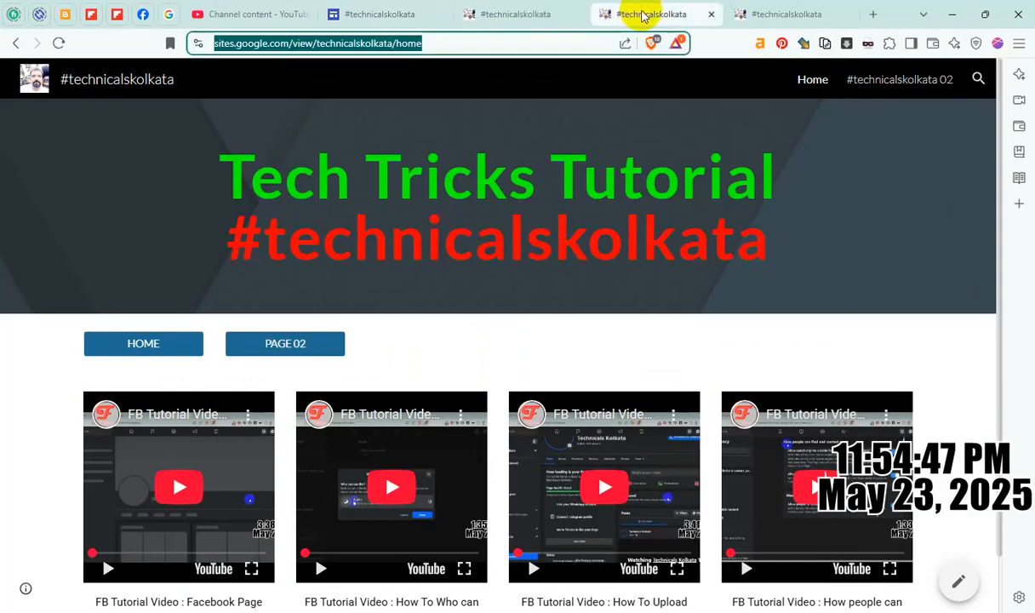
click(877, 82)
click(563, 43)
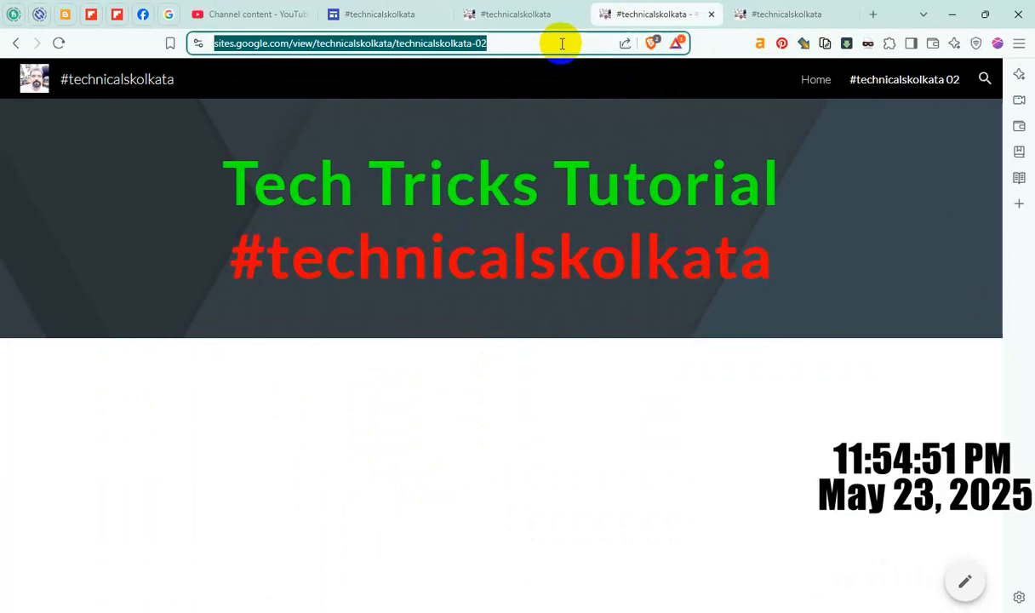
triple_click(562, 43)
key(ctrl+c)
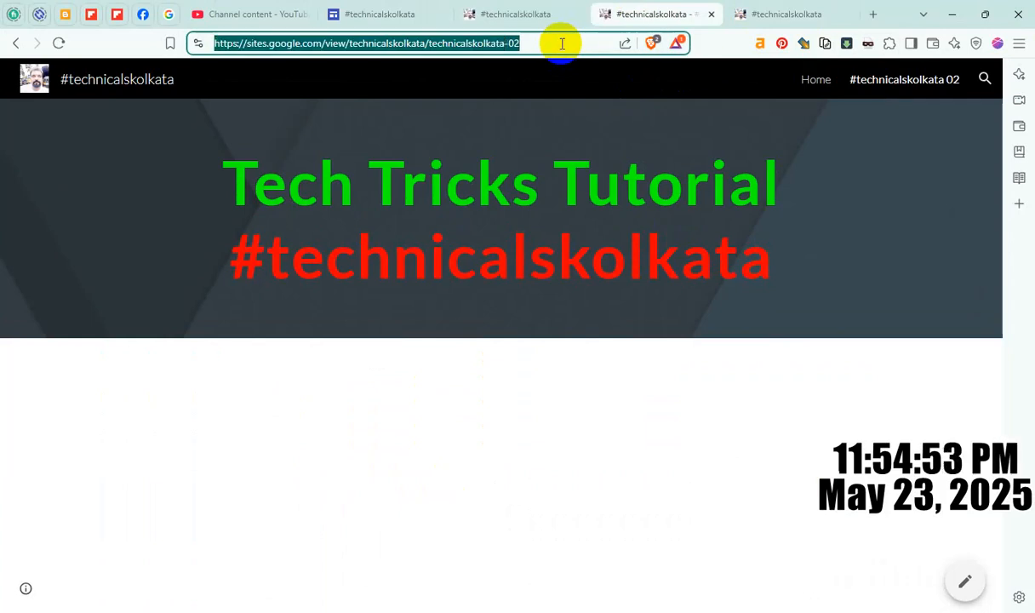
- Link the PAGE 02 button to the copied address, insert it and place it to the right of PAGE 01
click(401, 14)
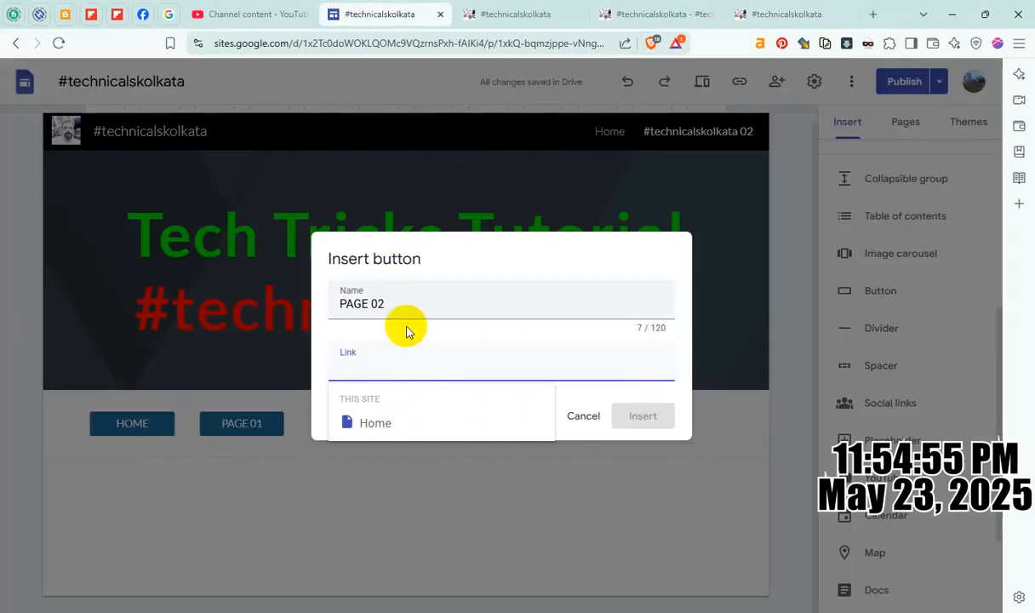
key(ctrl+v)
click(649, 416)
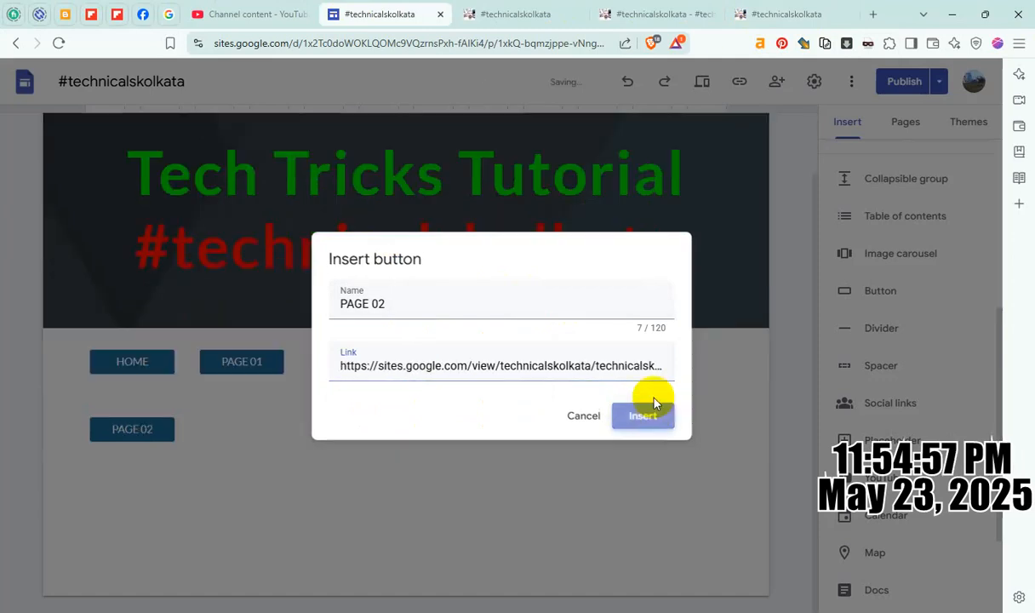
drag(145, 428, 367, 356)
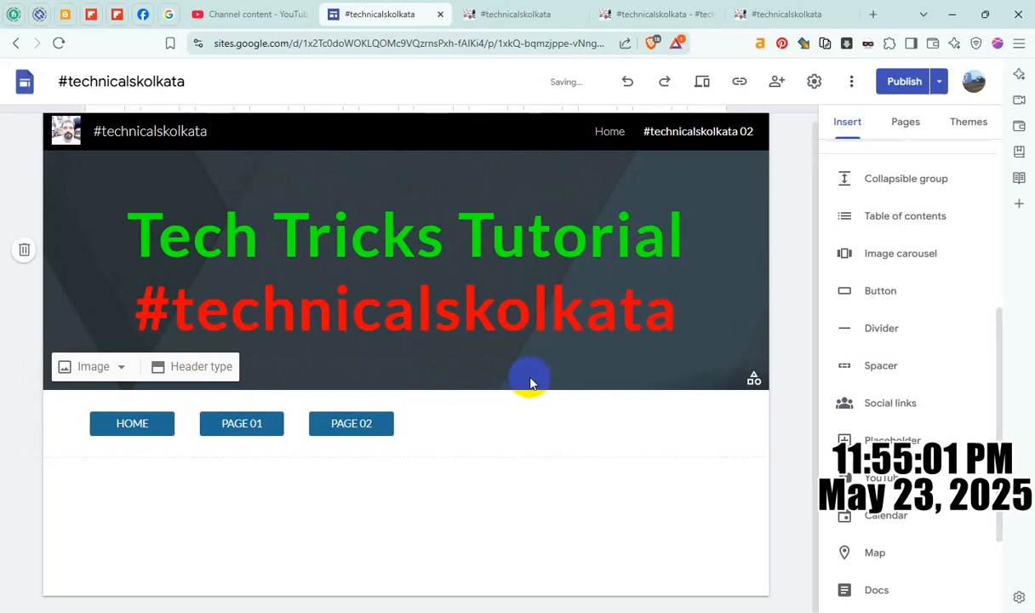
click(909, 293)
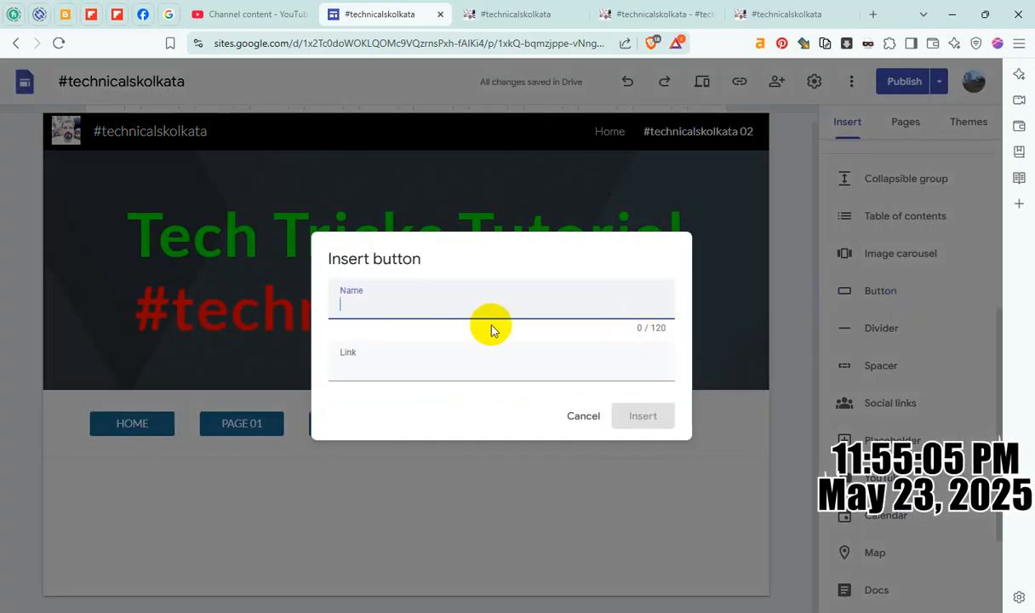
text(PAGE 03)
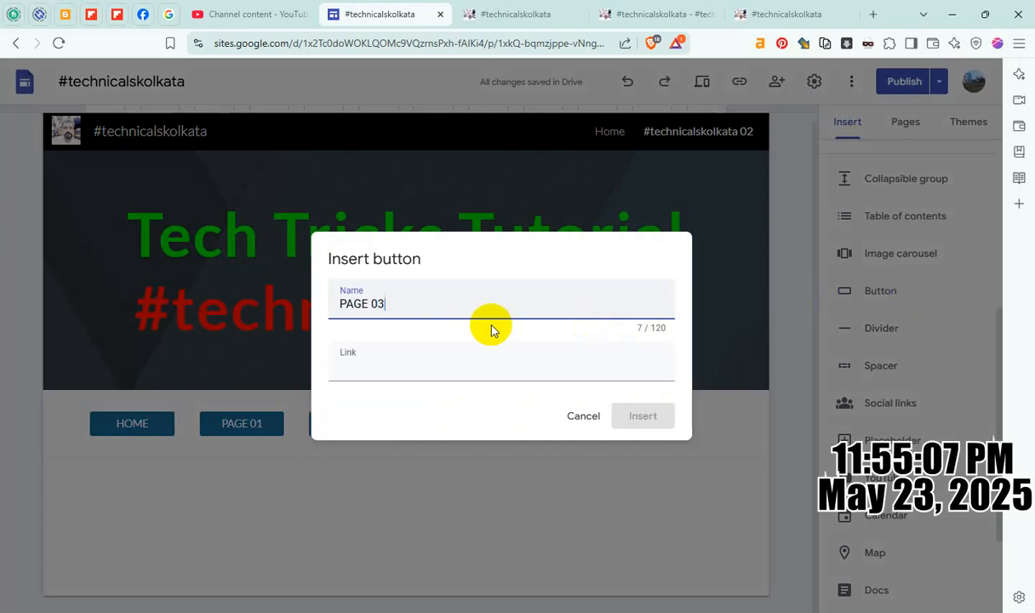
click(416, 369)
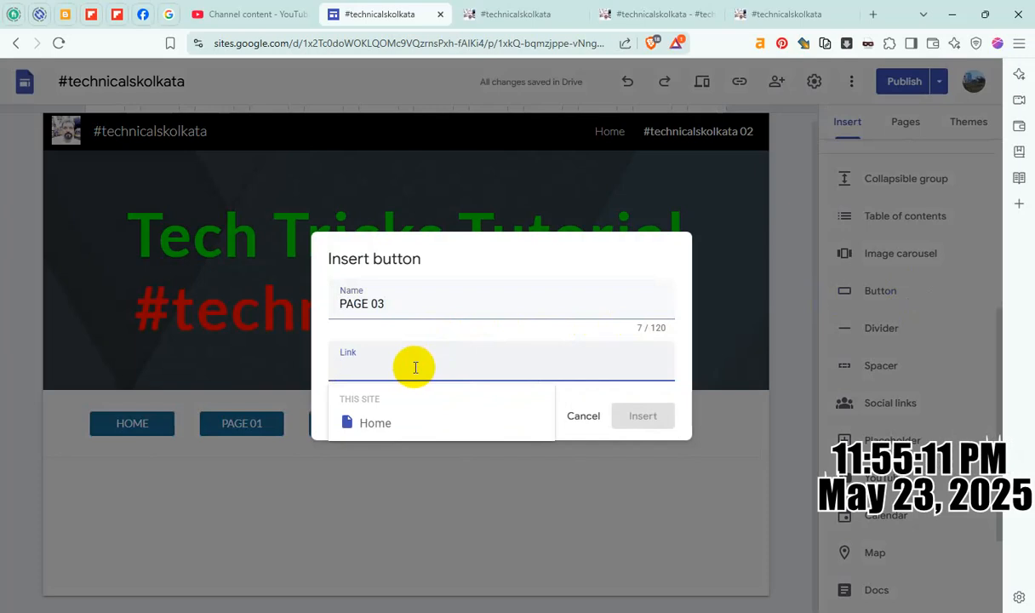
text(#)
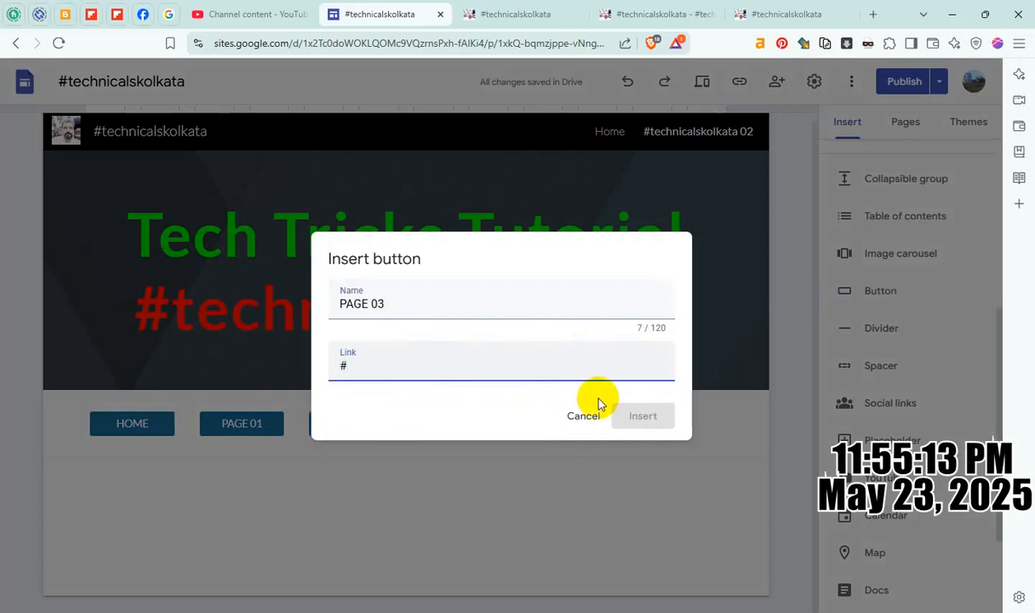
drag(369, 364, 261, 370)
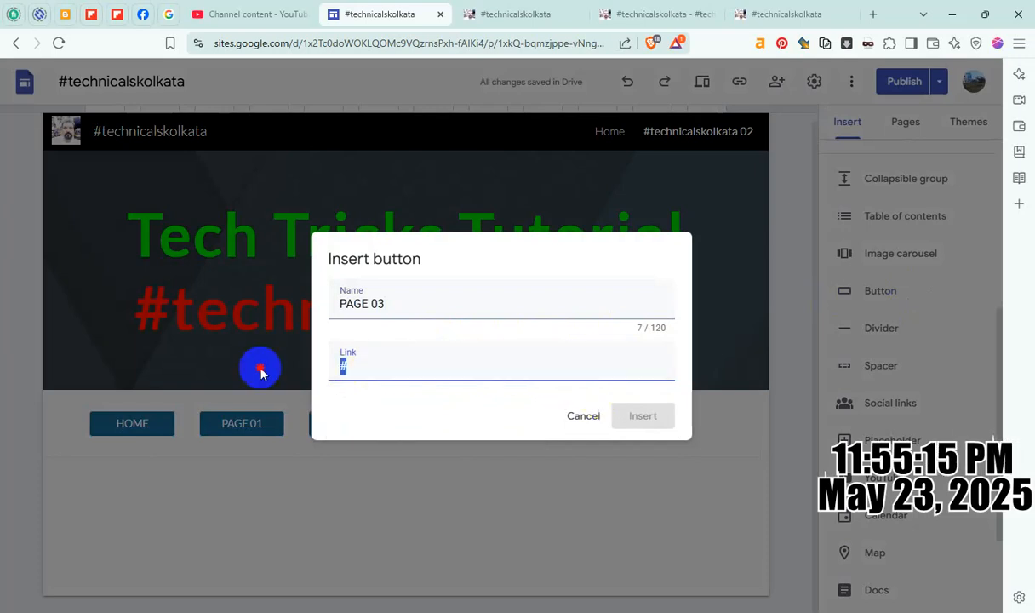
text(sites.google.com/view/technicalskolkata/technicalskolkata-02)
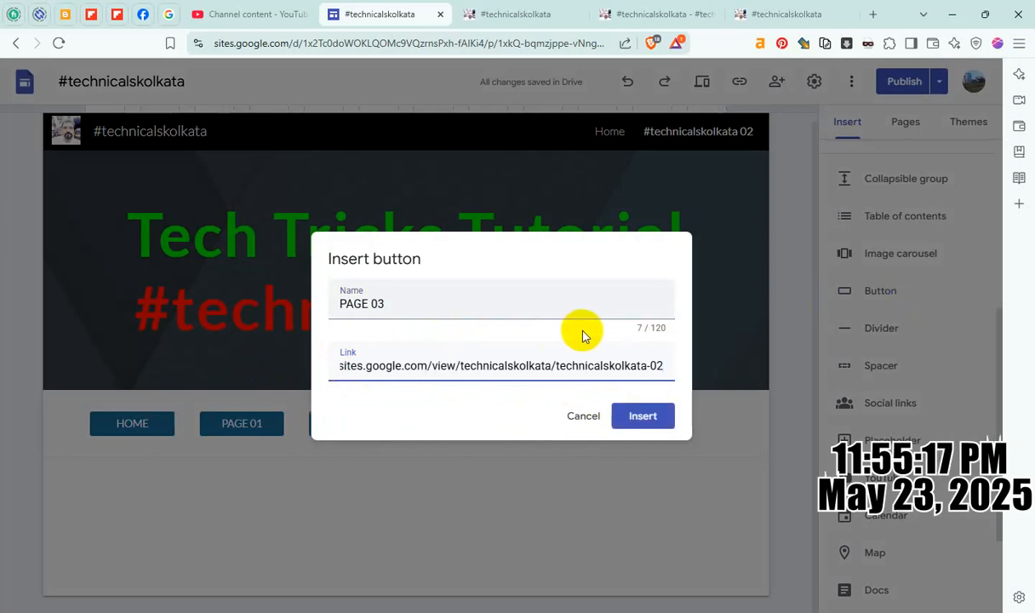
key(BackSpace)
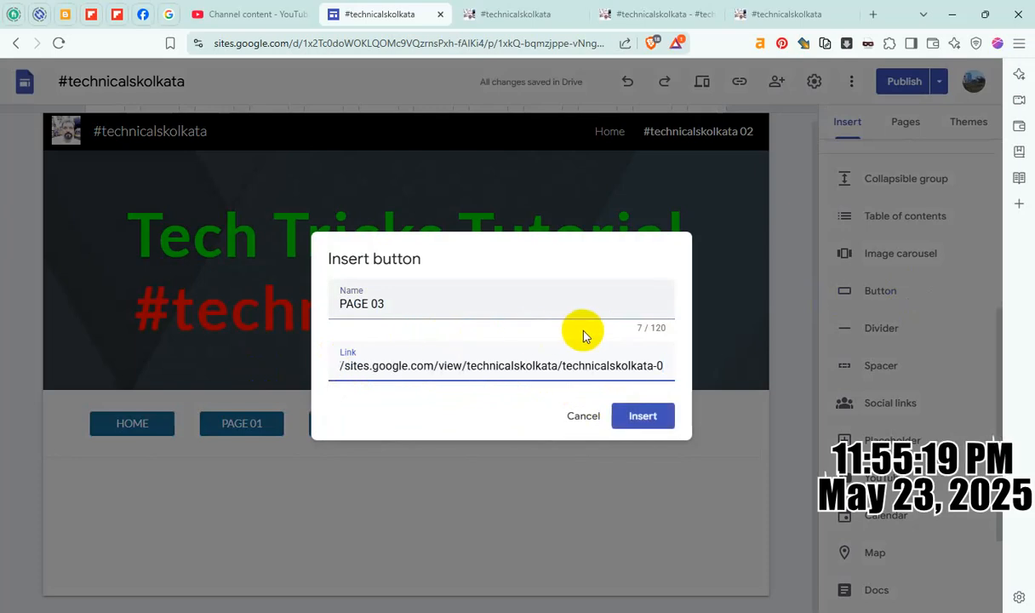
text(3)
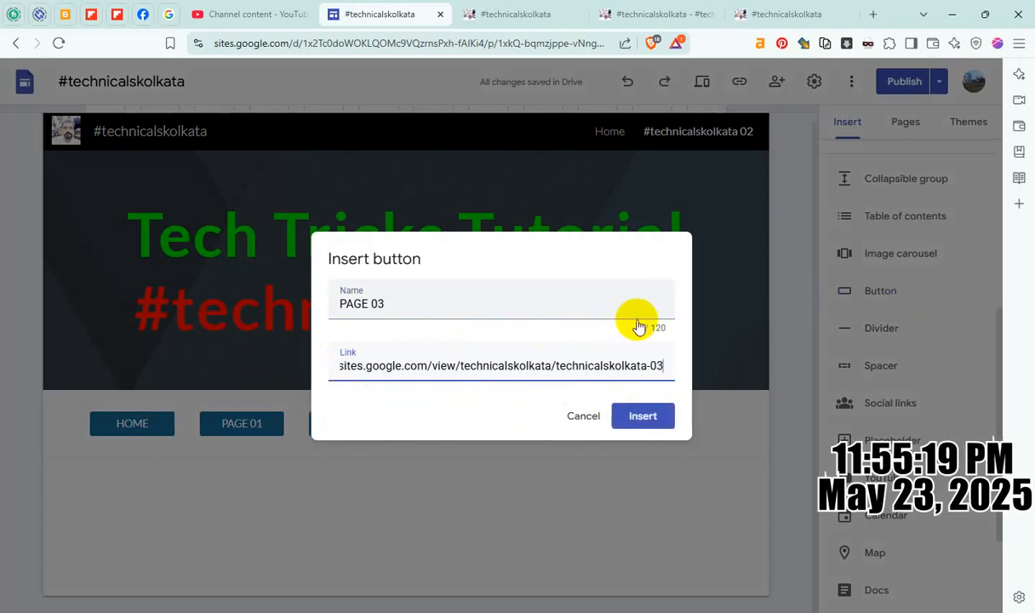
click(663, 416)
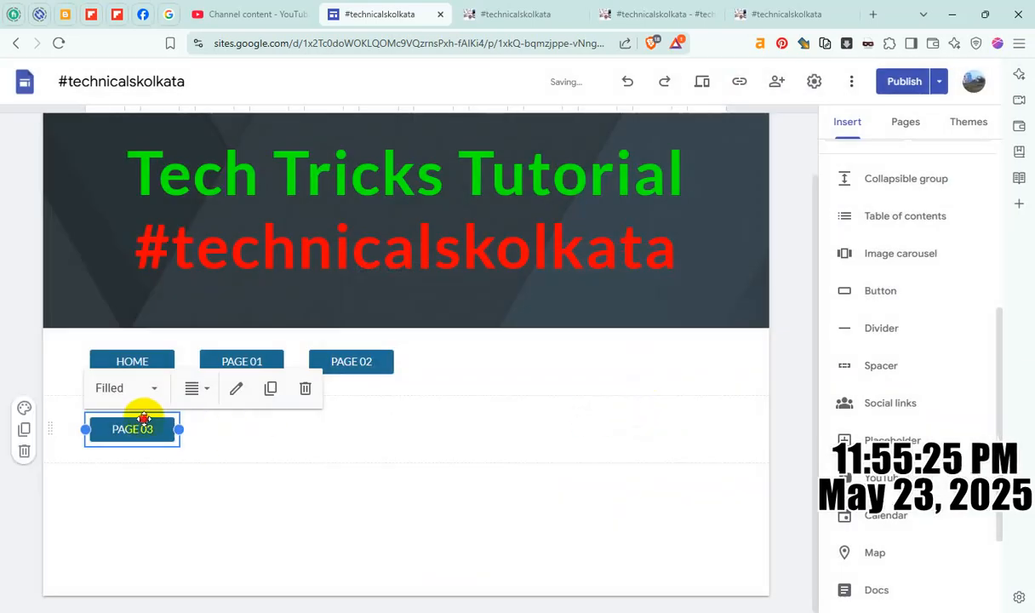
- Place the PAGE 03 button in the button row, to the right of PAGE 02
drag(145, 417, 432, 347)
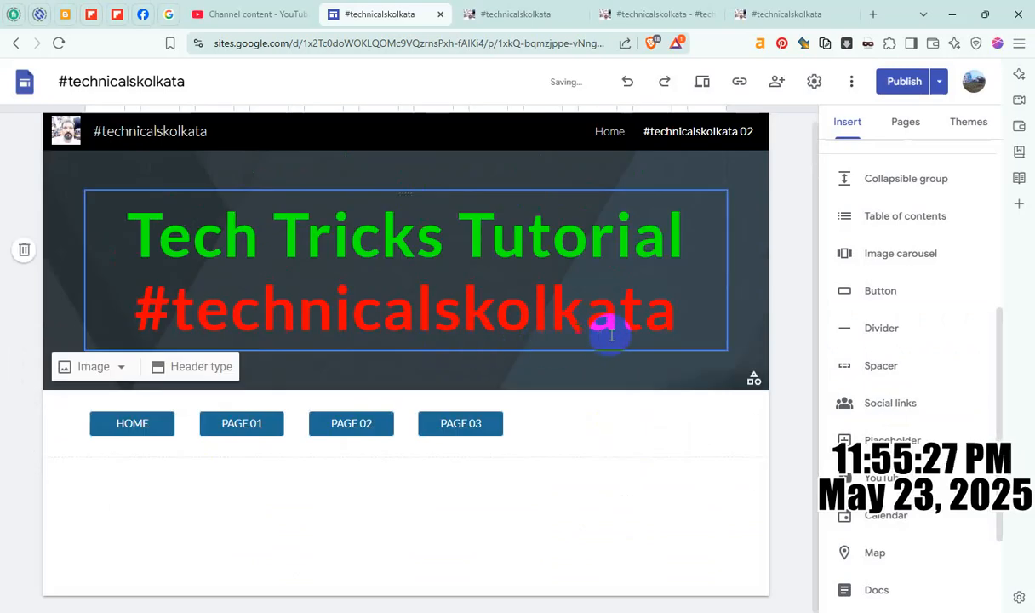
- Check the web address of the published Home page and return to the site editor
click(494, 28)
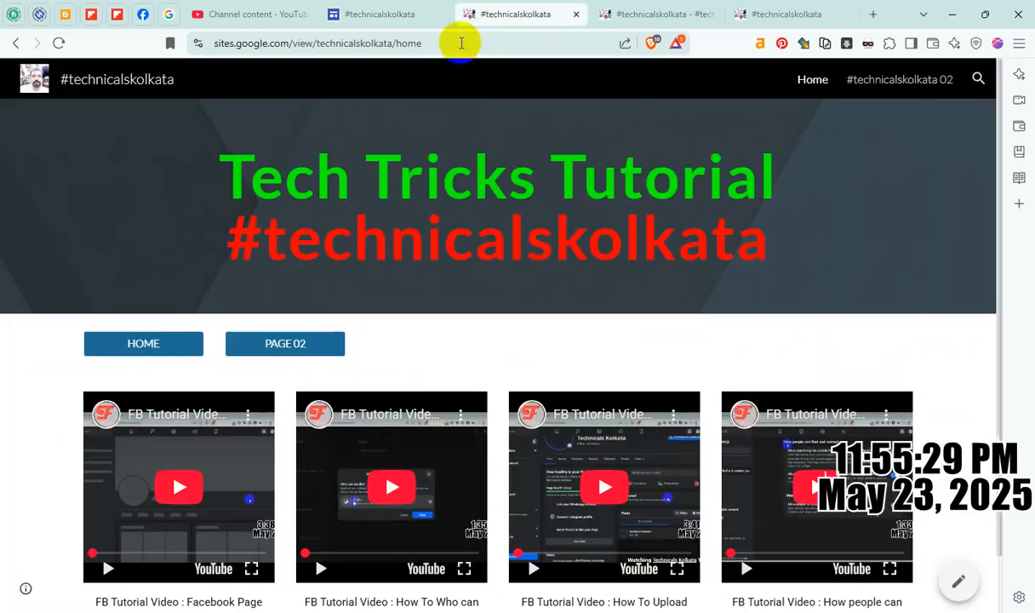
click(457, 41)
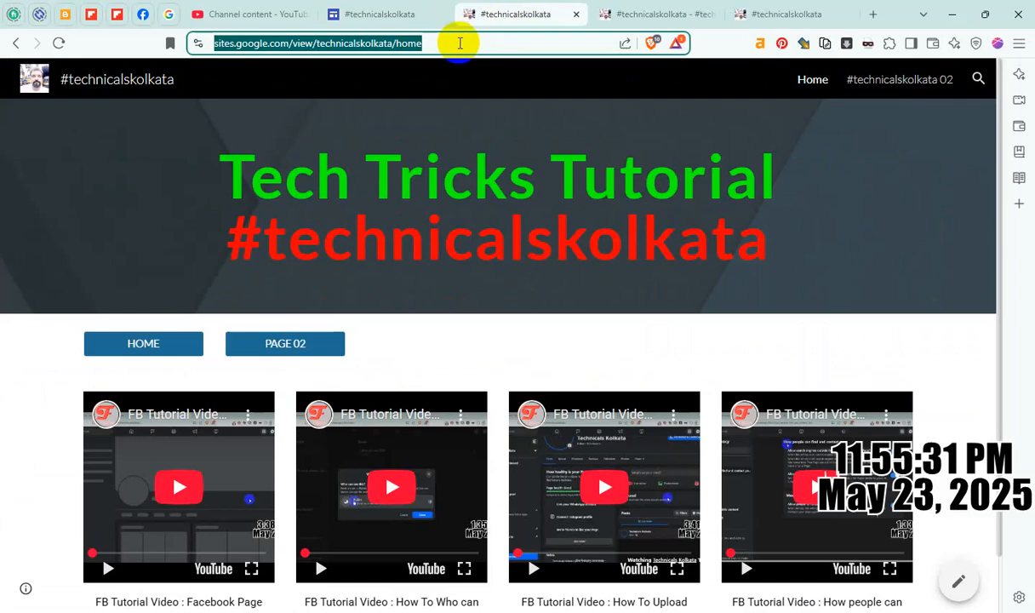
click(379, 12)
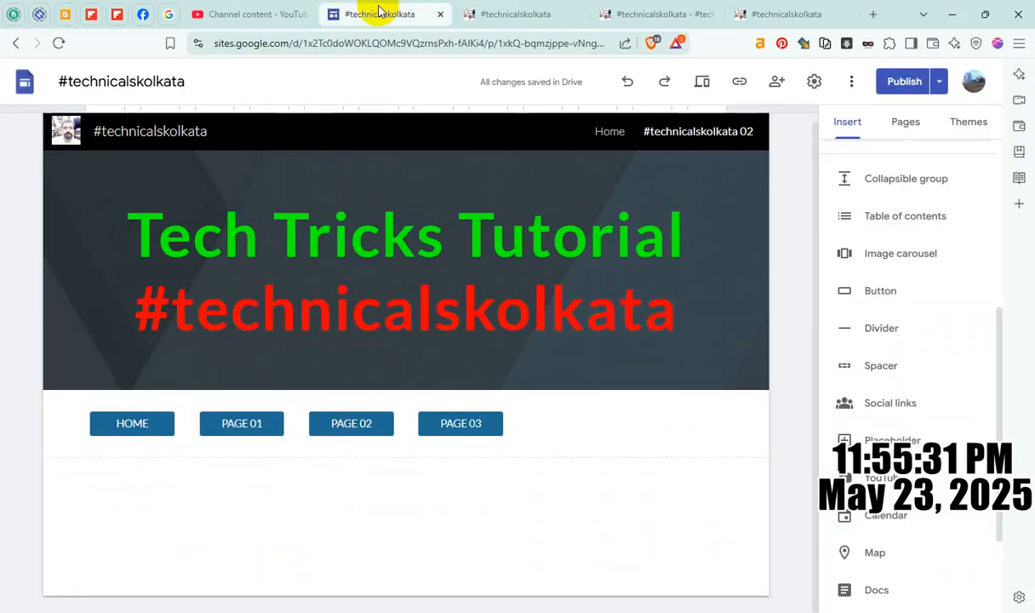
click(869, 292)
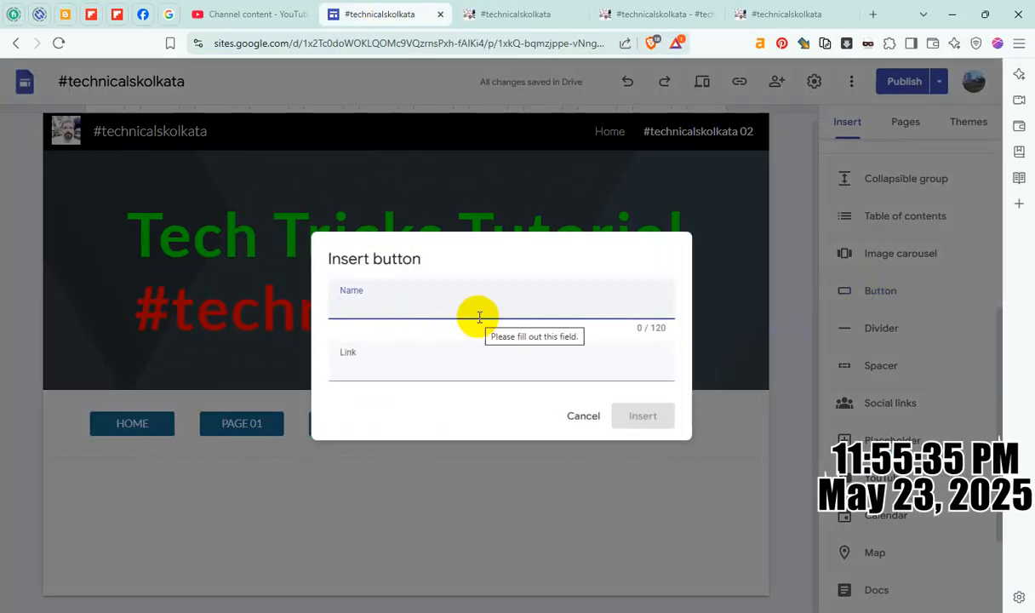
text(PAGE 04)
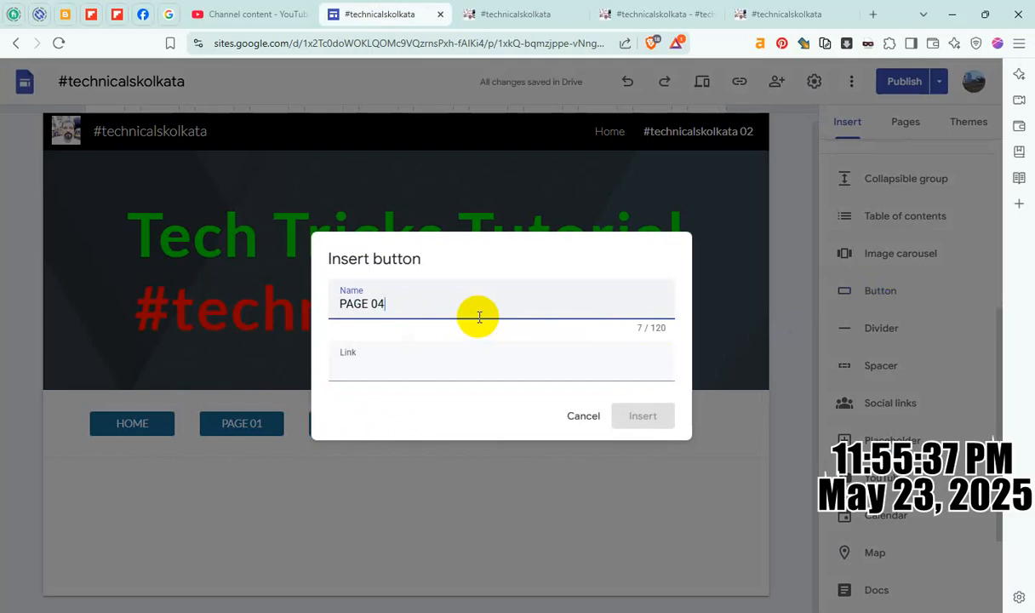
click(411, 362)
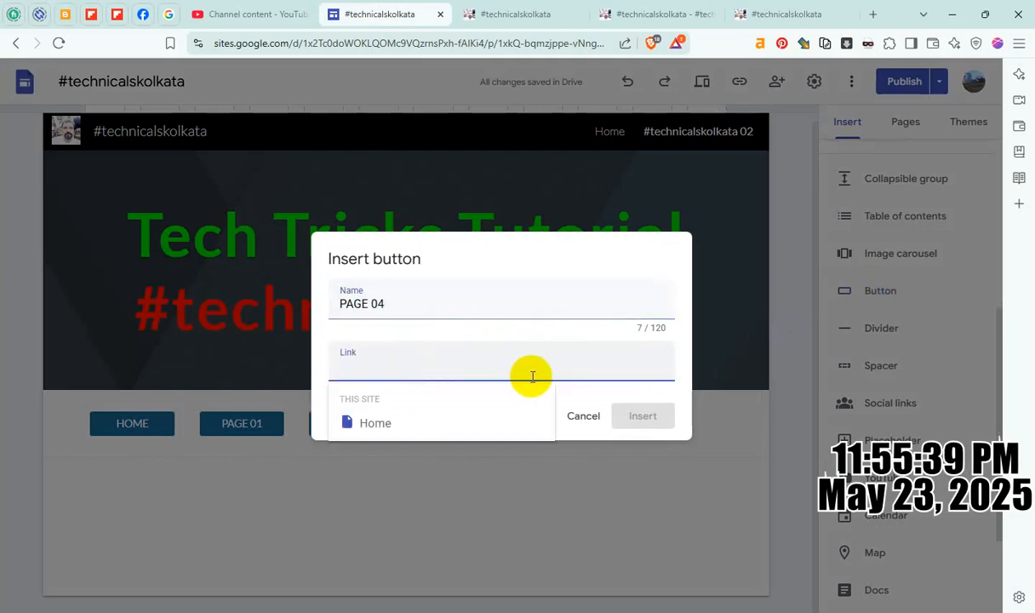
text(https://sites.google.com/view/technicalskolkata/technicalskolkata-02)
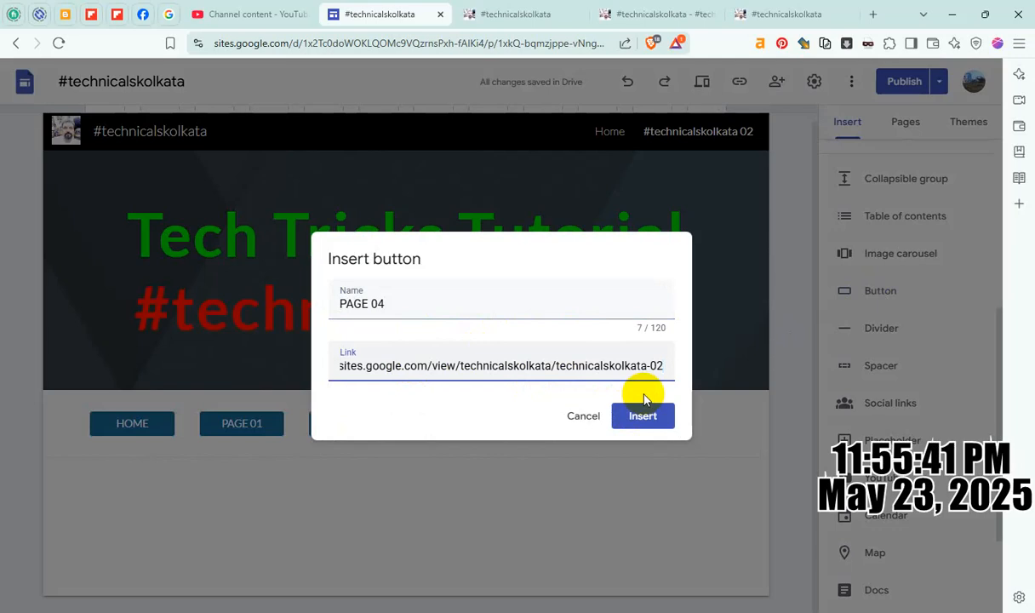
key(BackSpace)
text(4)
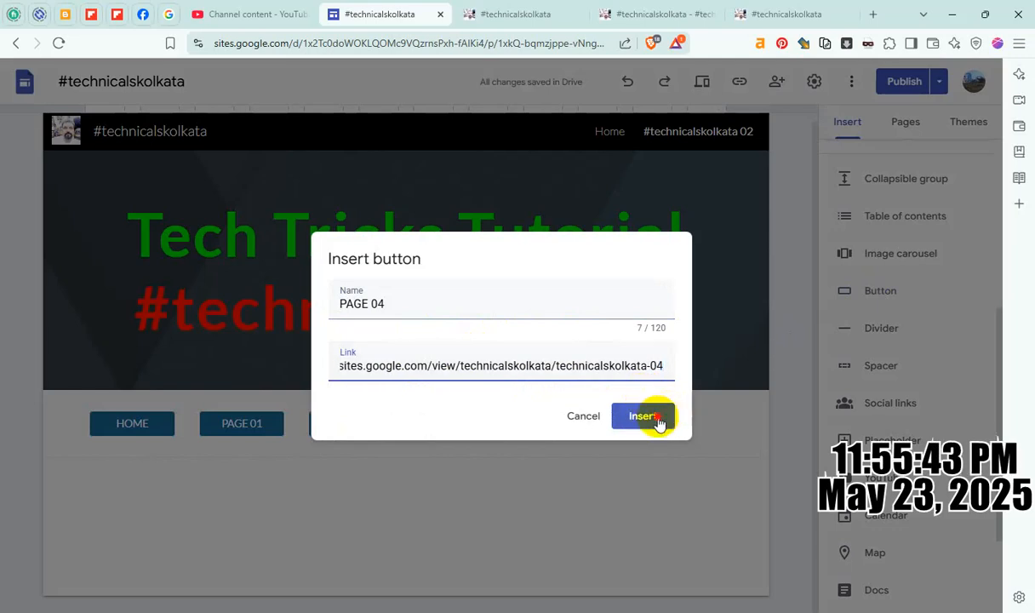
click(655, 415)
drag(141, 419, 578, 363)
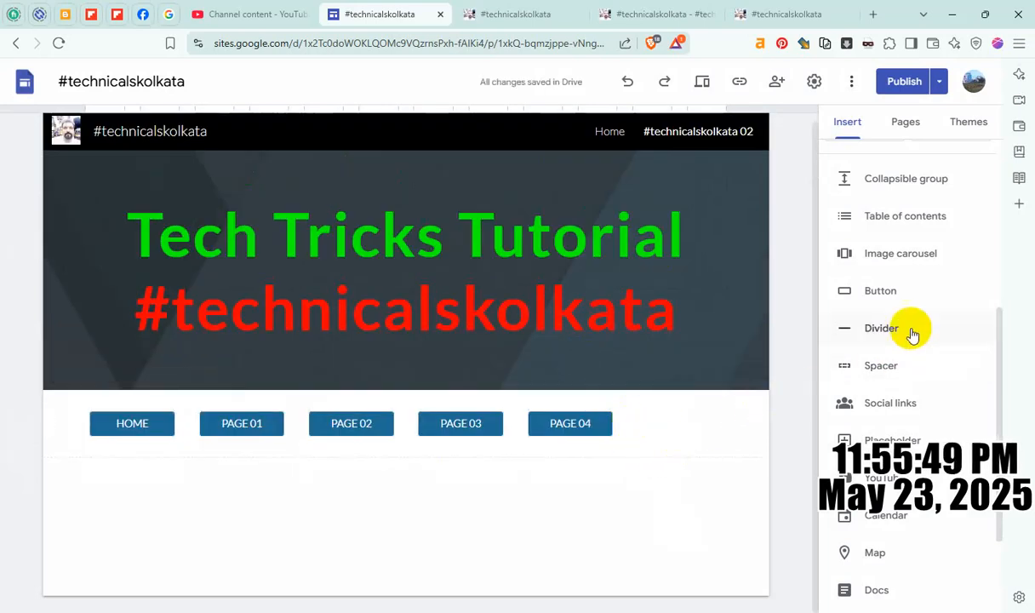
click(894, 289)
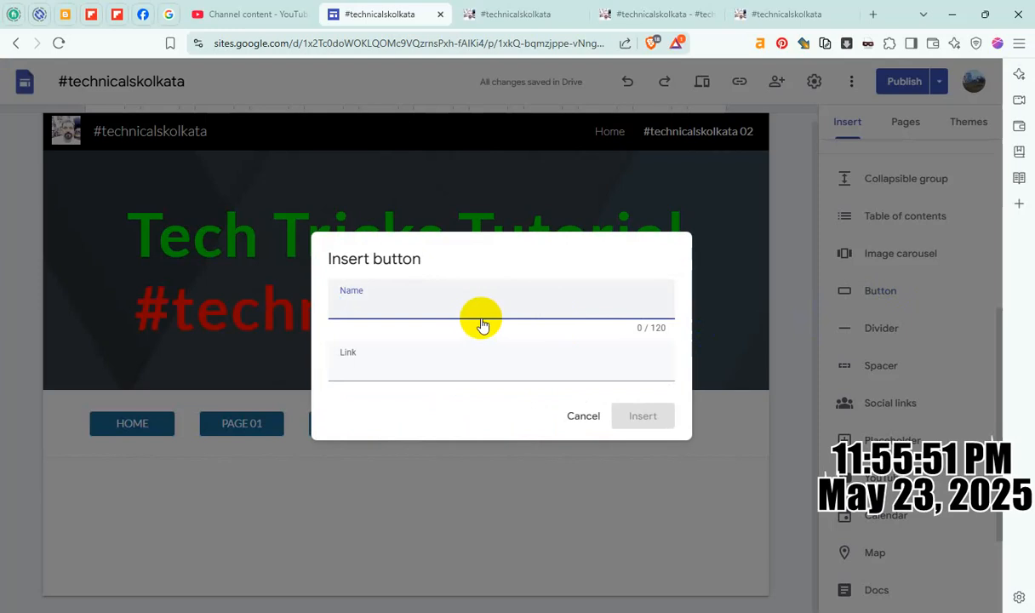
text(PAGE )
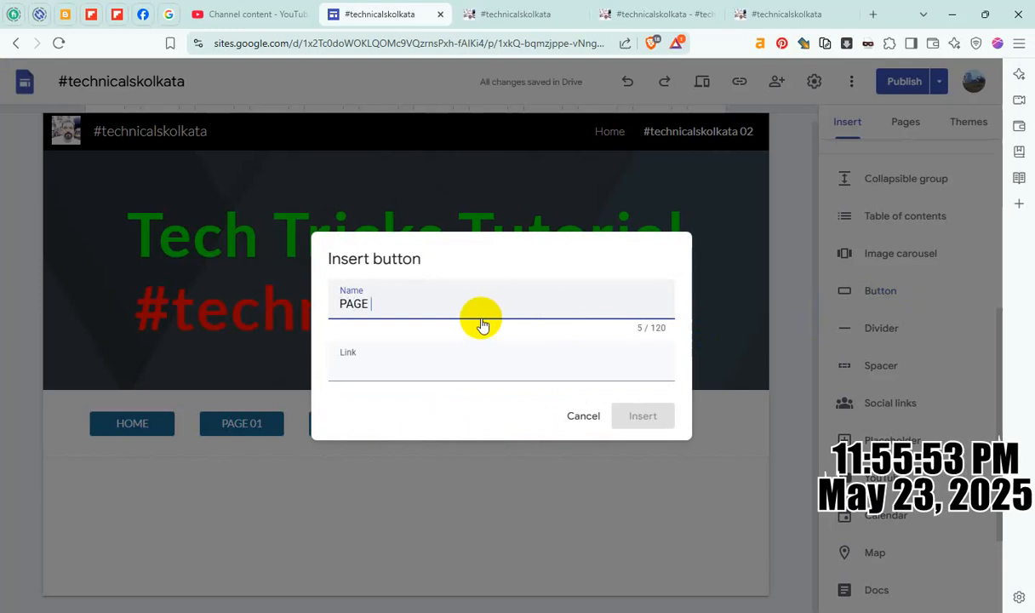
text(05)
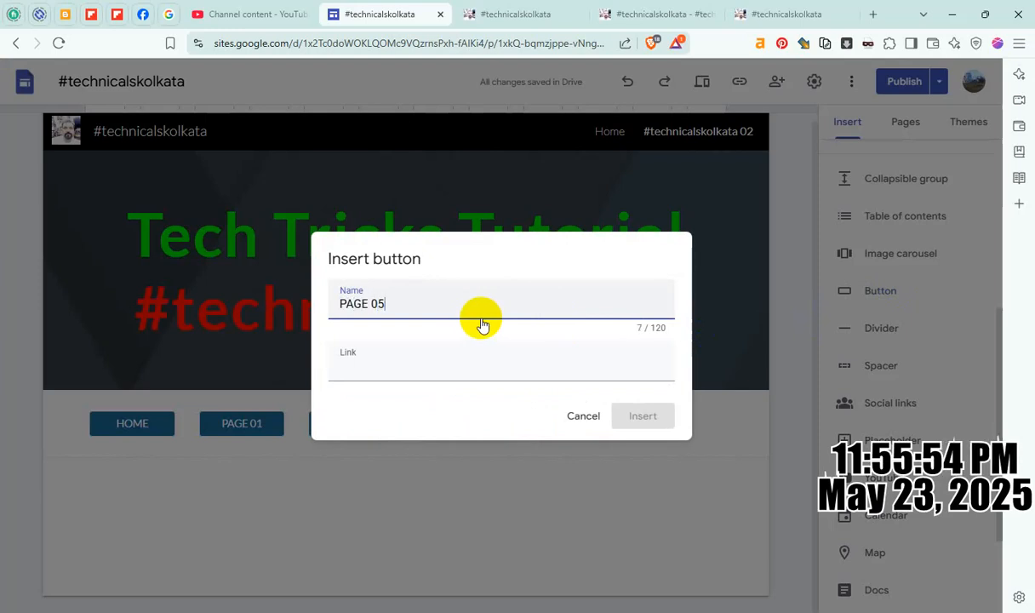
click(398, 369)
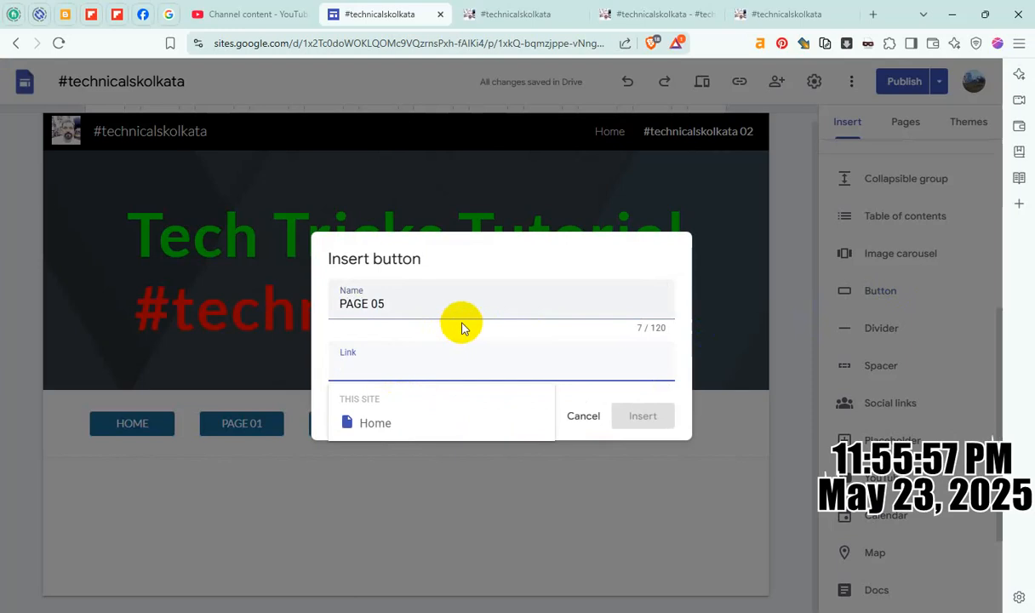
text(sites.google.com/view/technicalskolkata/technicalskolkata-02)
key(BackSpace)
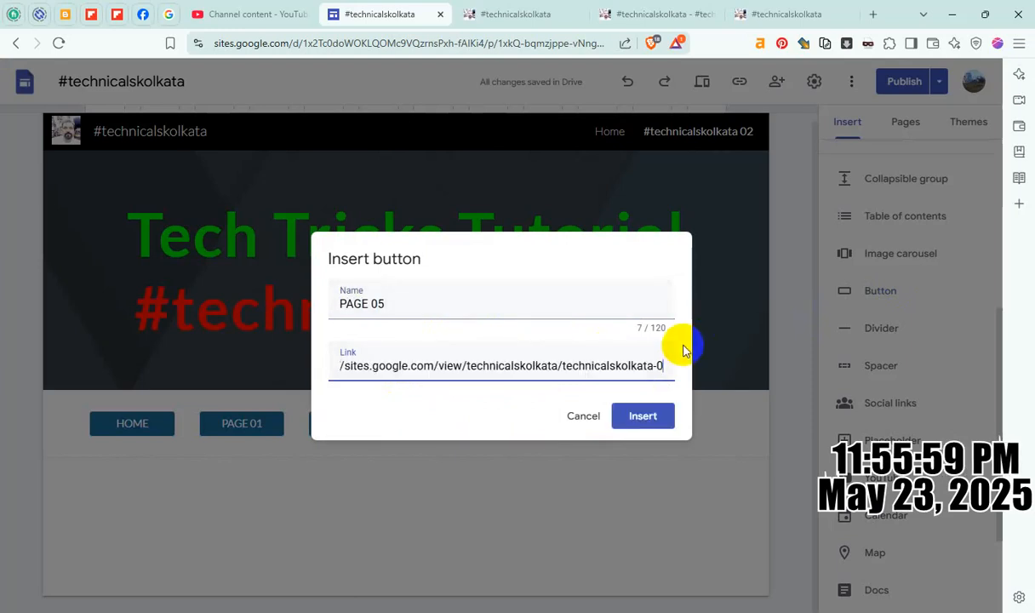
text(5)
click(649, 414)
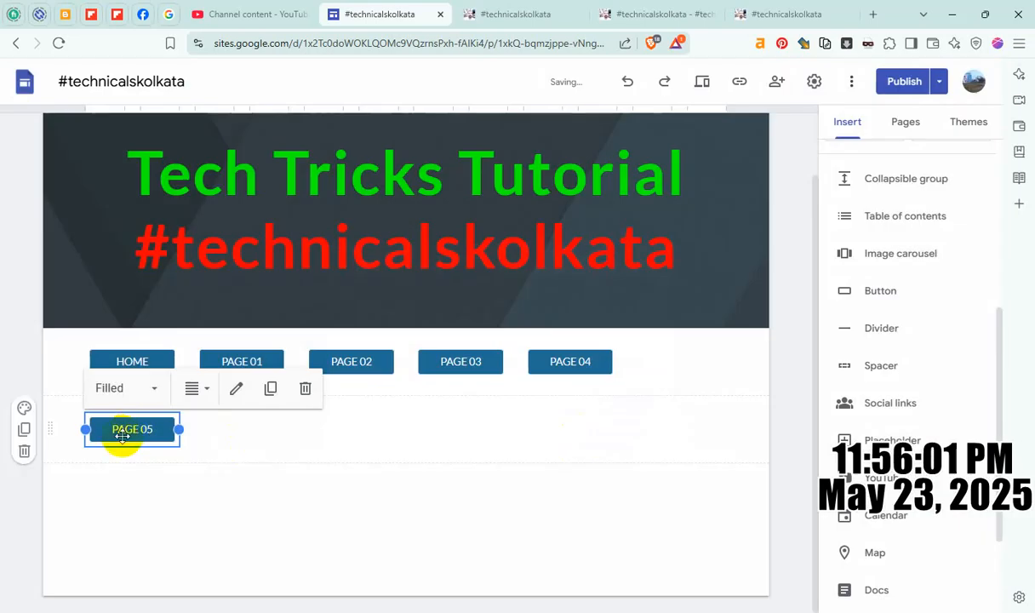
drag(141, 424, 697, 366)
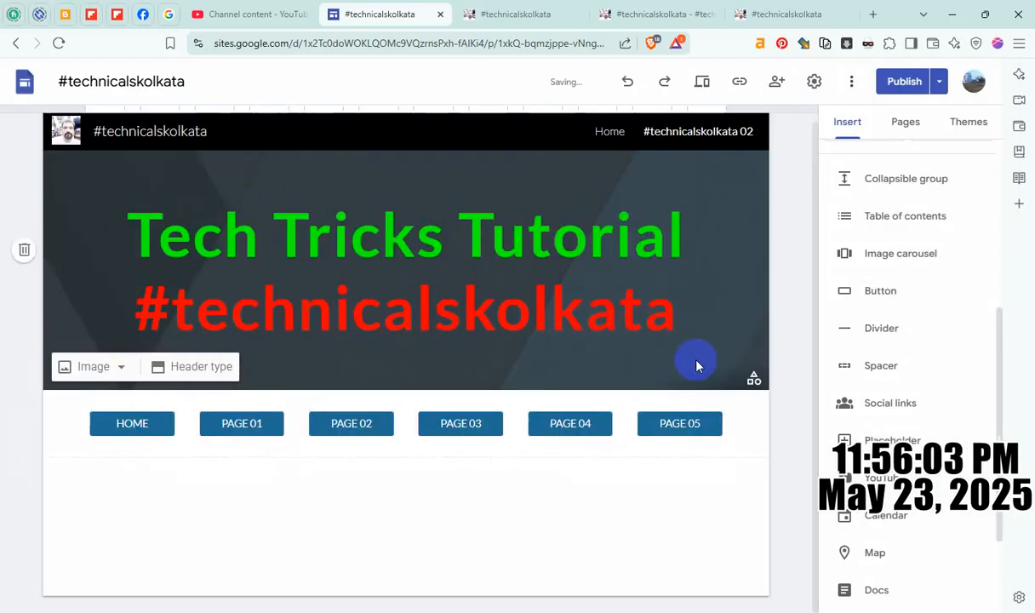
- Publish the site changes and reload the live #technicalskolkata 02 page to check its button row
click(905, 82)
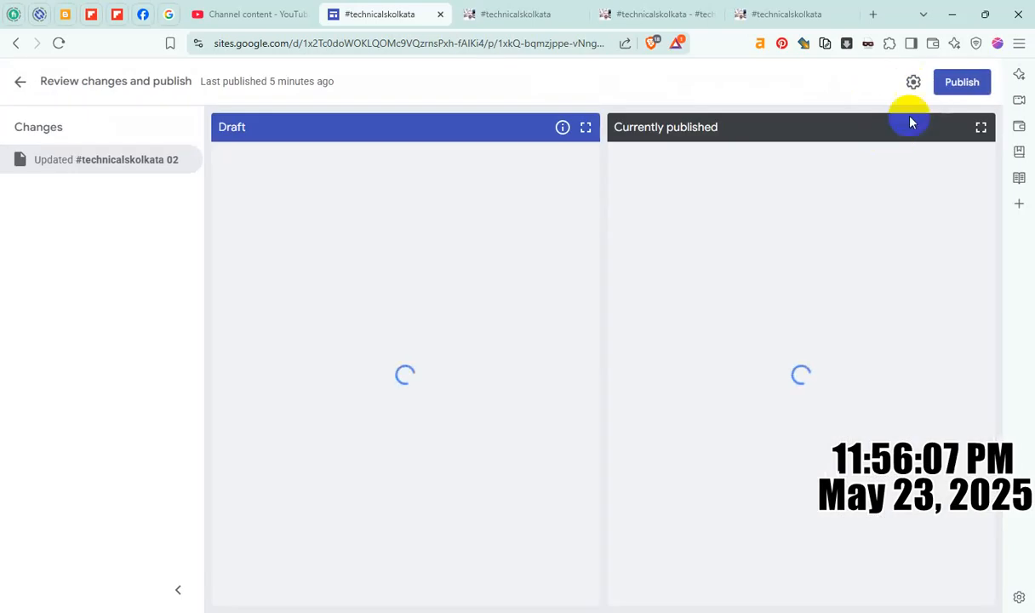
click(963, 85)
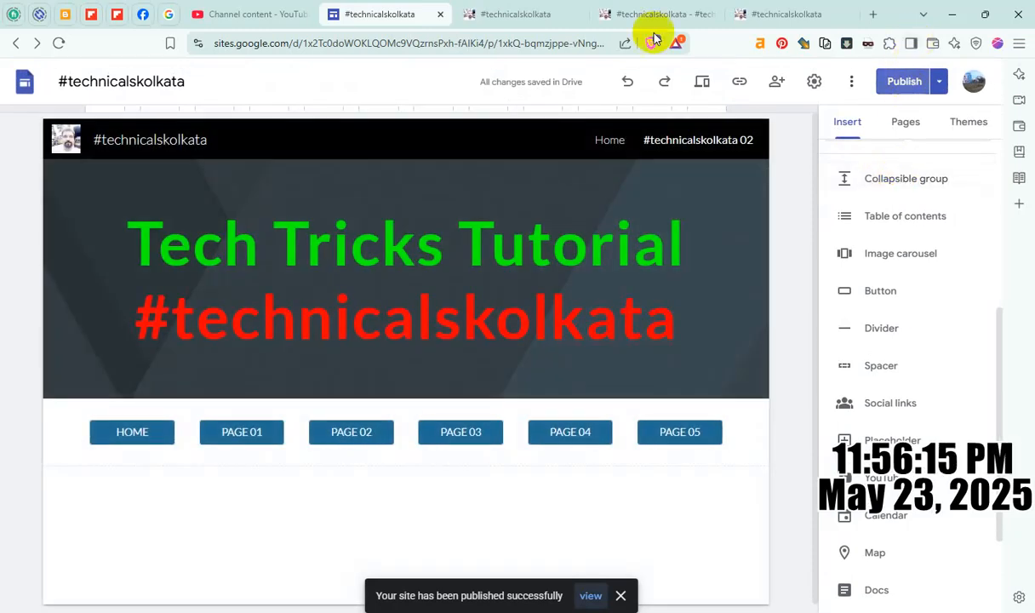
click(510, 14)
click(922, 86)
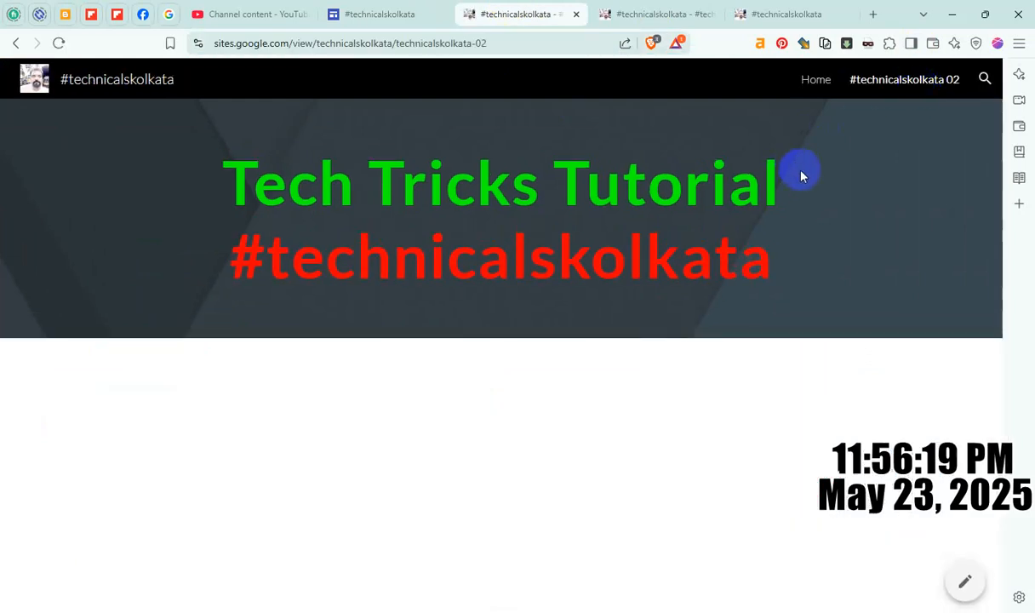
click(58, 43)
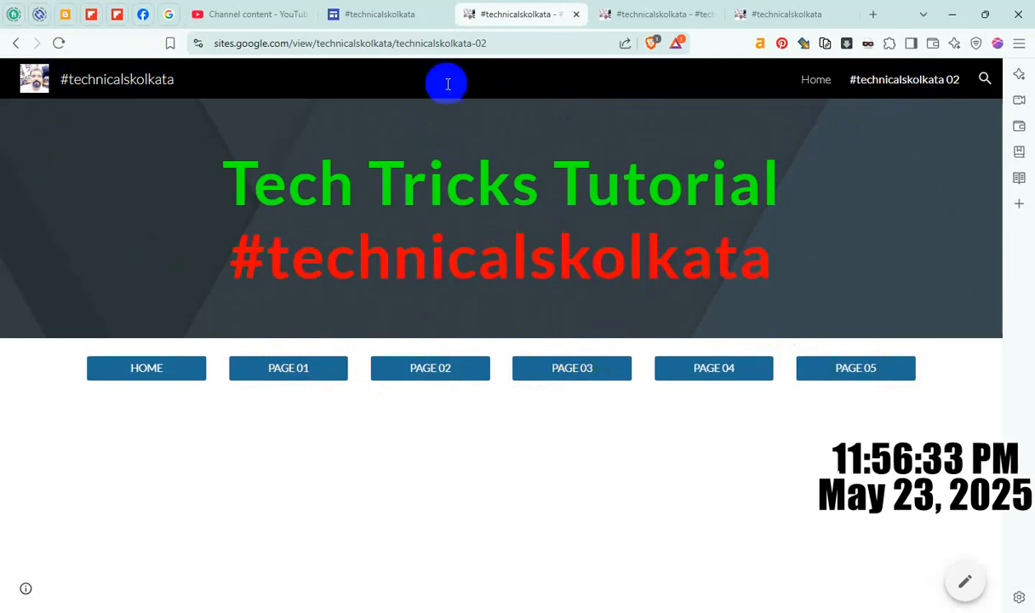
- Open the Home page of the published site from the #technicalskolkata 02 page
click(379, 14)
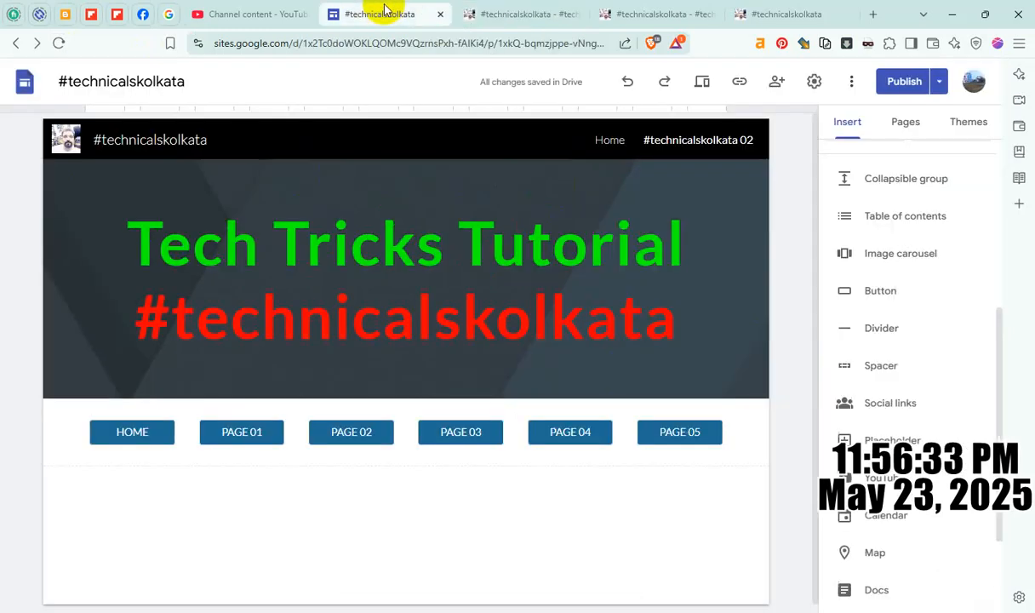
click(494, 14)
click(816, 83)
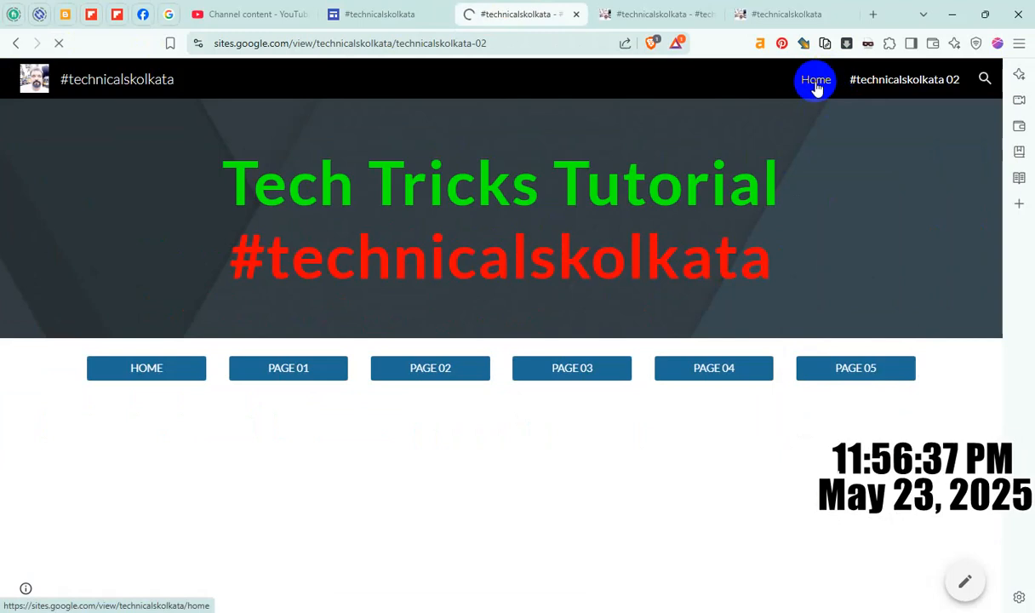